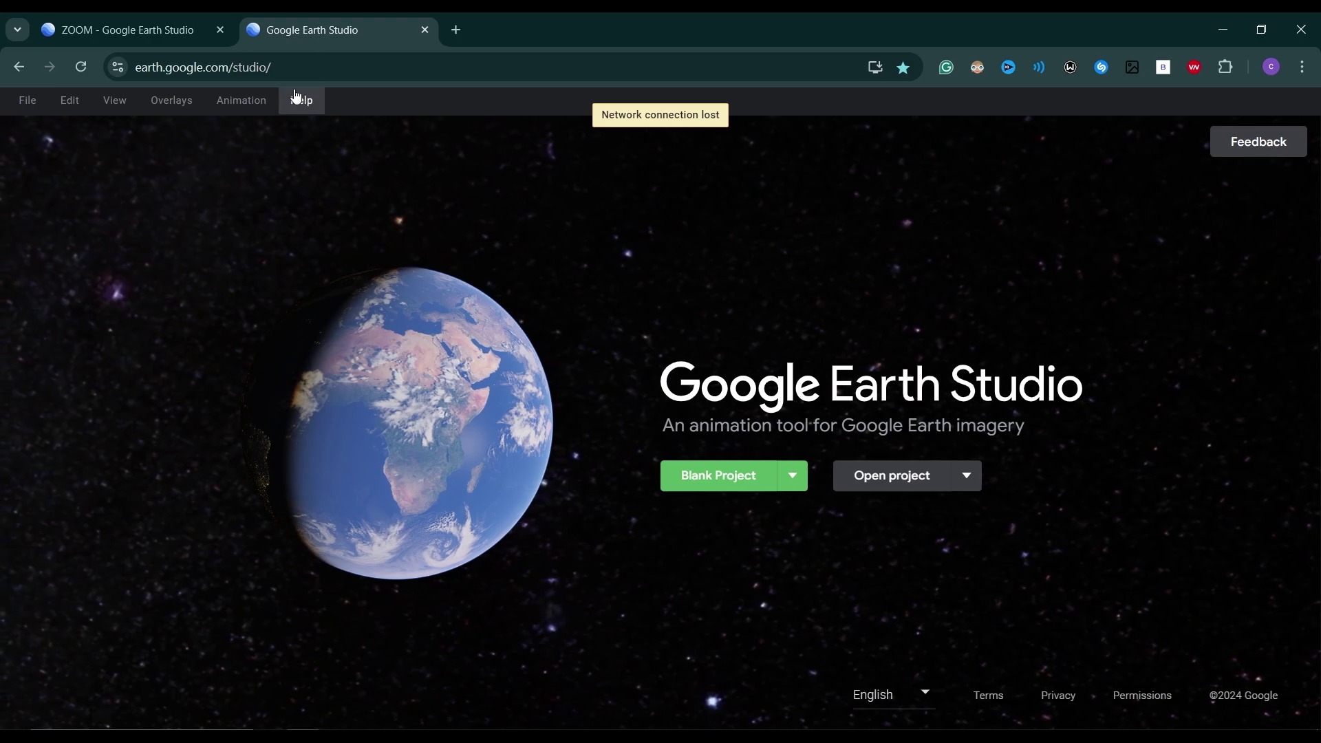
Step: Preview the ZOOM project's camera move from 768 km over Texas down to downtown Austin, ending back at 00:00
{"action": "left_click", "coordinate": [157, 22]}
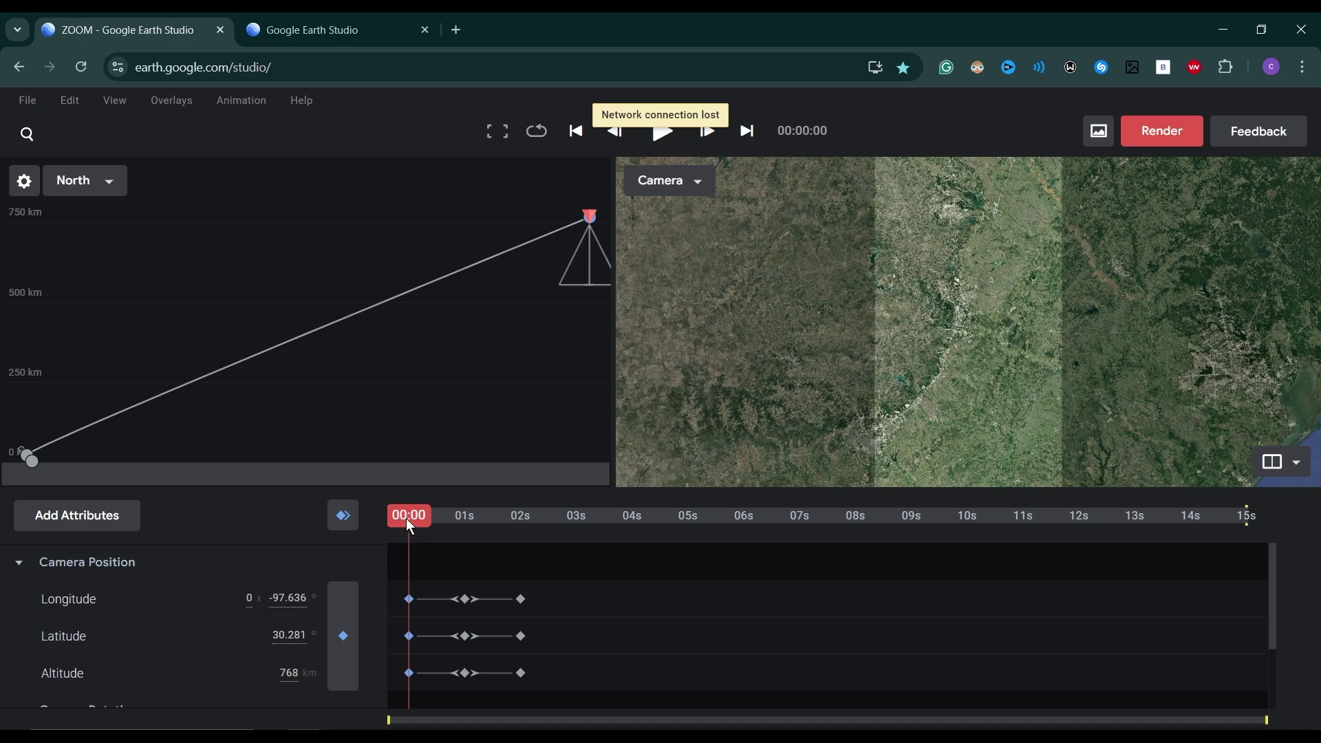
{"action": "left_click_drag", "start_coordinate": [407, 519], "coordinate": [469, 521]}
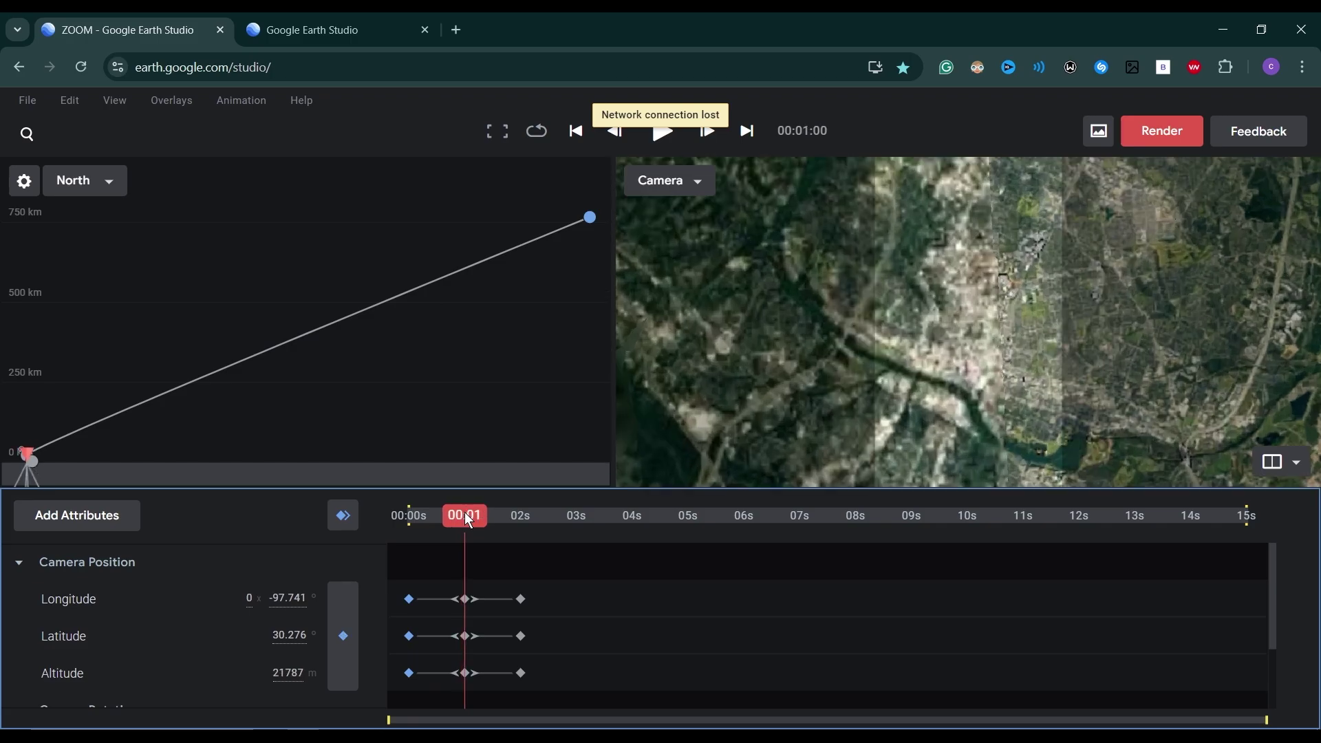
{"action": "key", "text": "Home"}
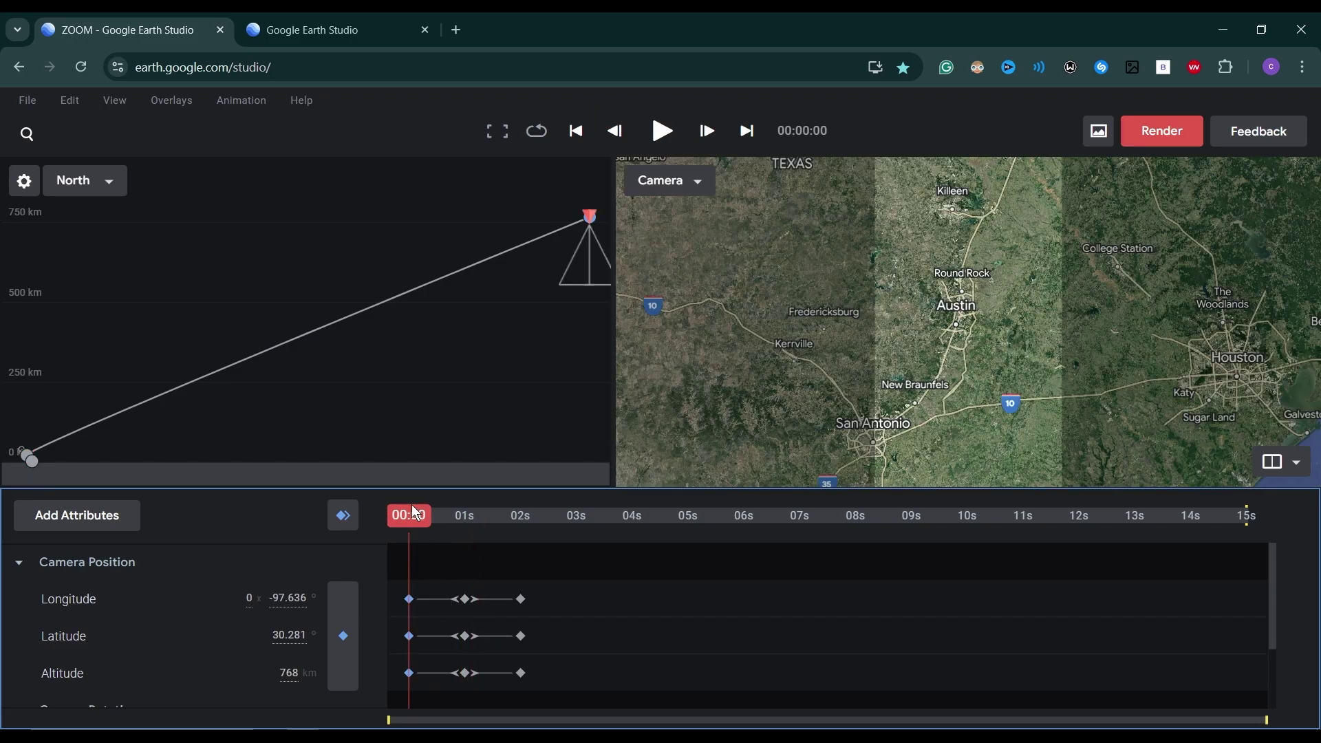
{"action": "left_click_drag", "start_coordinate": [412, 513], "coordinate": [521, 514]}
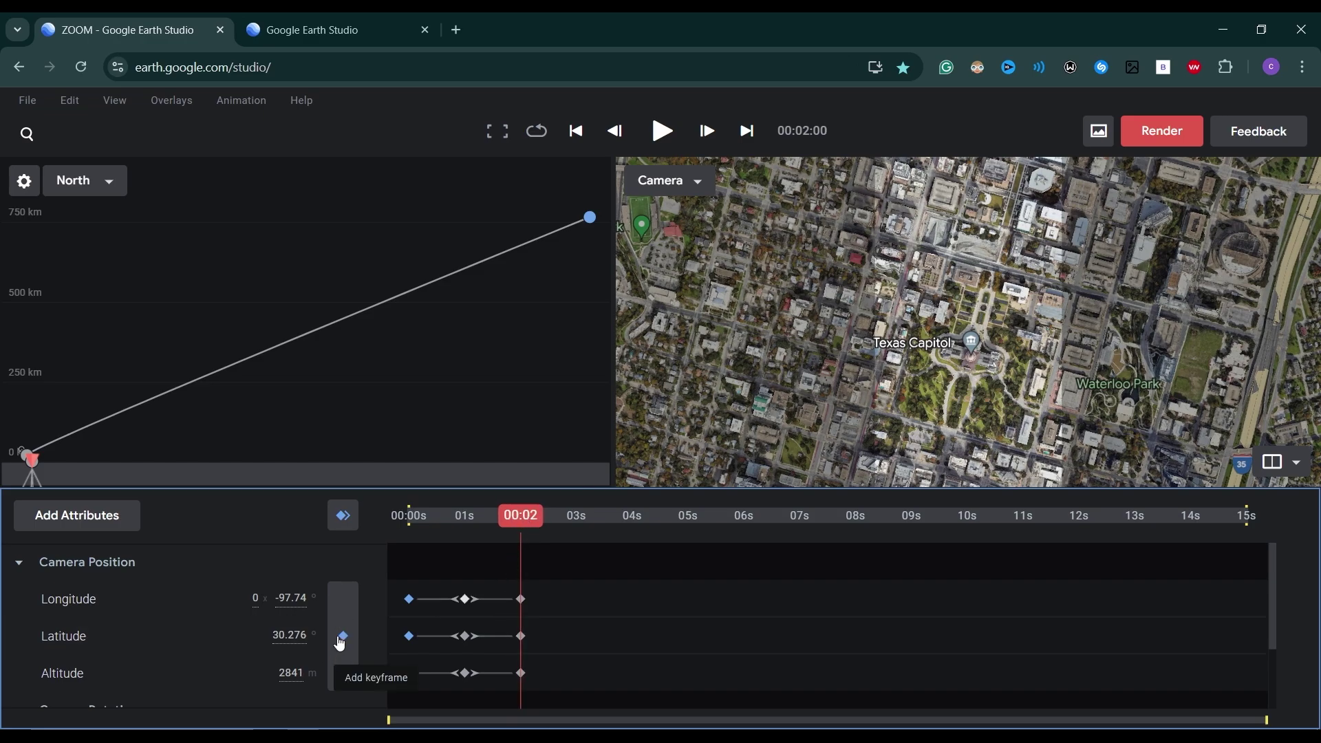
{"action": "left_click_drag", "start_coordinate": [518, 517], "coordinate": [465, 514]}
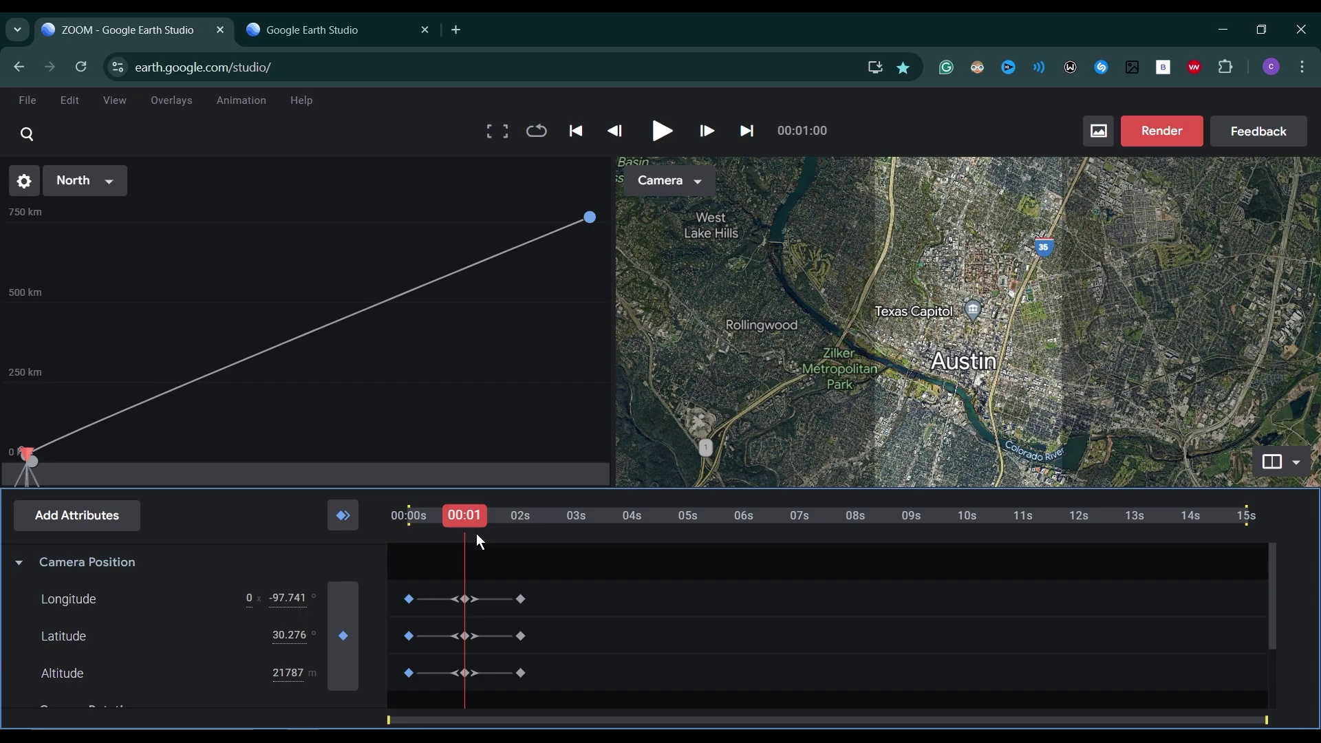
{"action": "left_click", "coordinate": [406, 520]}
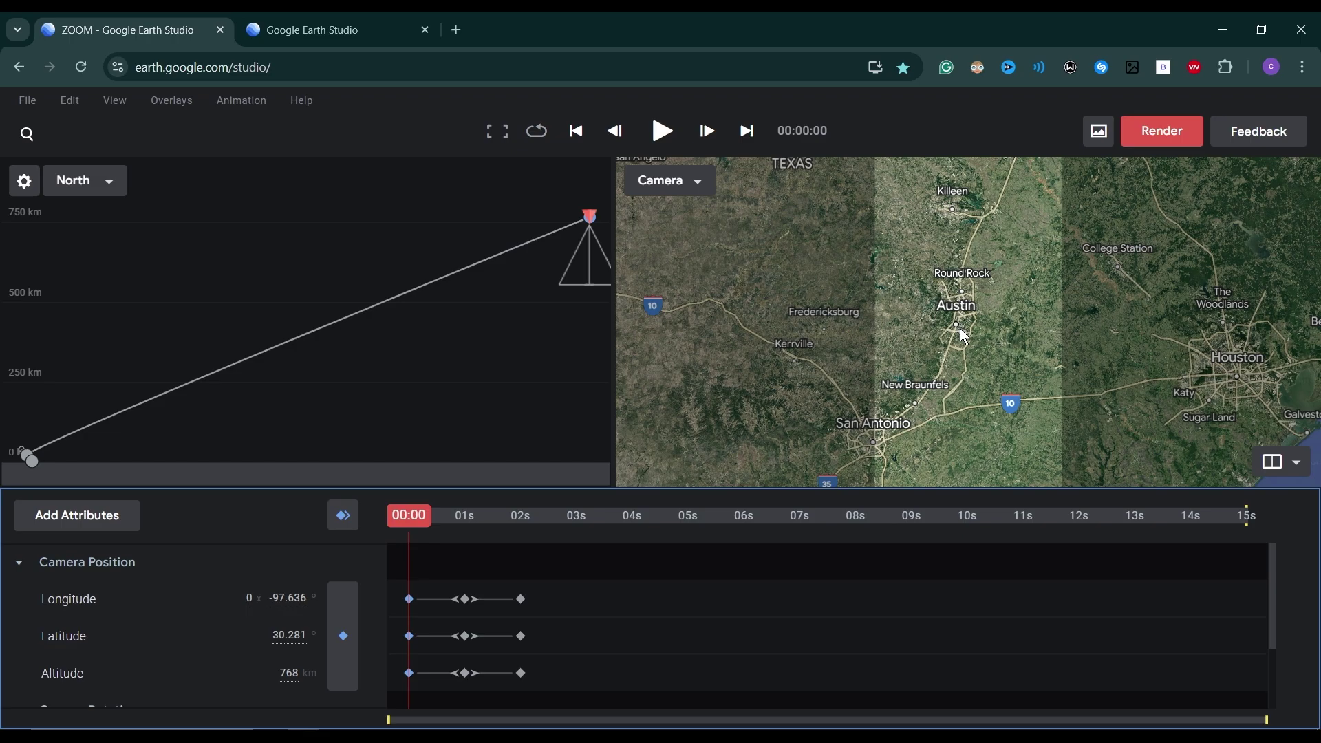
Step: Switch the map to the label-free Clean map style
{"action": "left_click", "coordinate": [115, 102]}
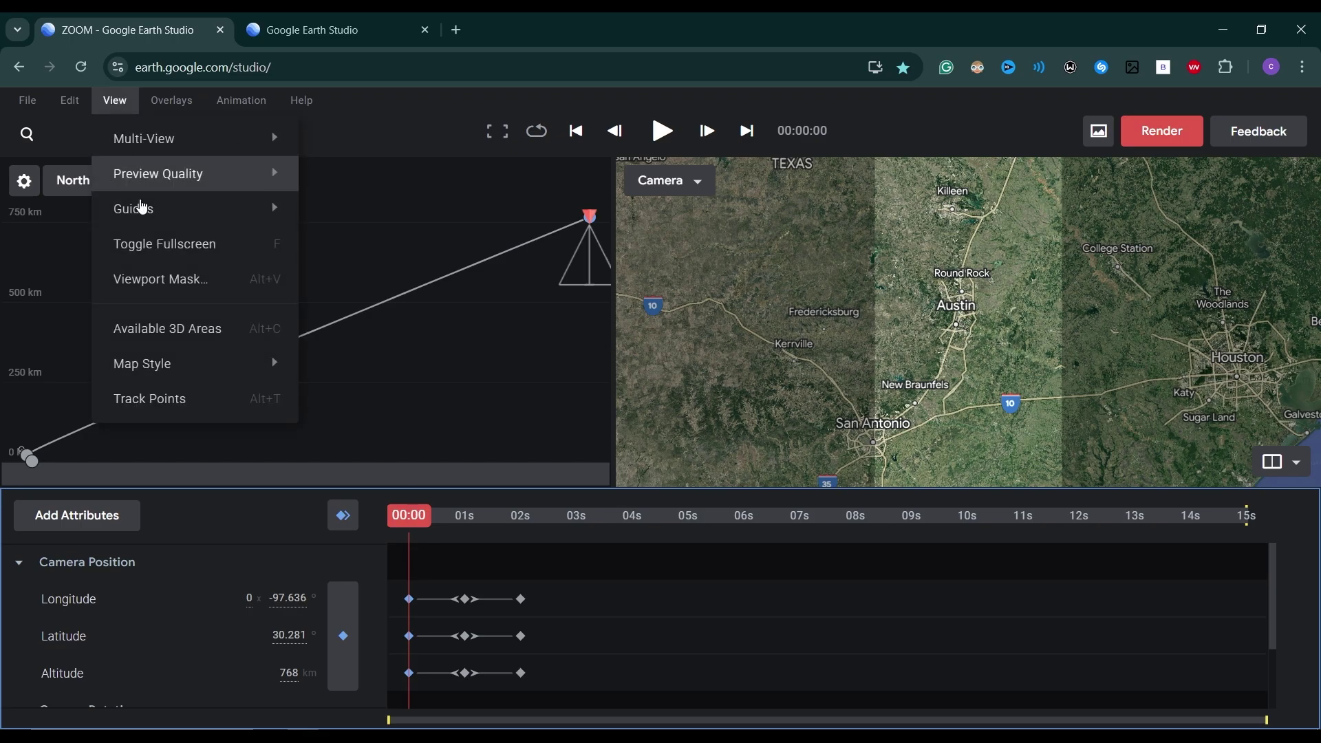
{"action": "mouse_move", "coordinate": [162, 374]}
{"action": "left_click", "coordinate": [335, 363]}
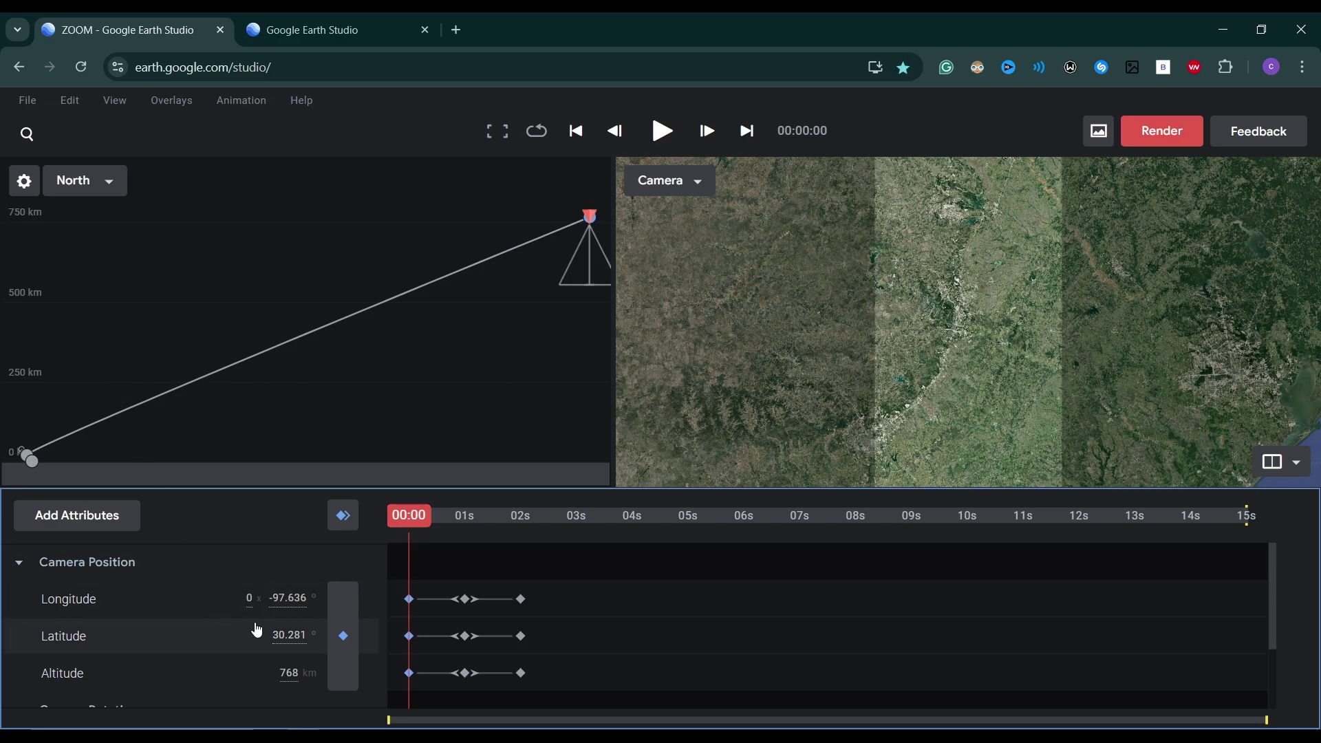
Step: Bring up ZOOM's render settings: JPEG sequence, frames 0–67, 1080×1920, After Effects tracking data
{"action": "scroll", "coordinate": [619, 636], "scroll_direction": "down", "scroll_amount": 1}
{"action": "scroll", "coordinate": [619, 636], "scroll_direction": "up", "scroll_amount": 1}
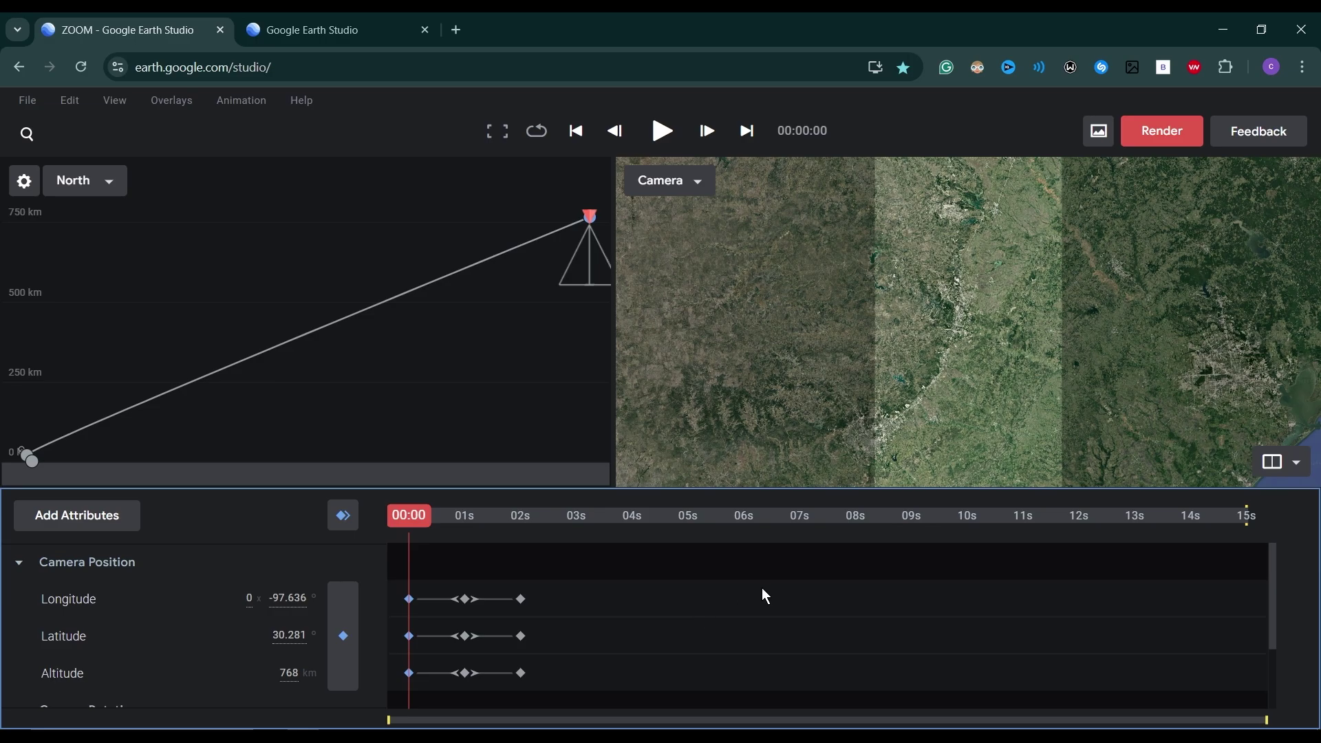
{"action": "left_click", "coordinate": [1168, 137]}
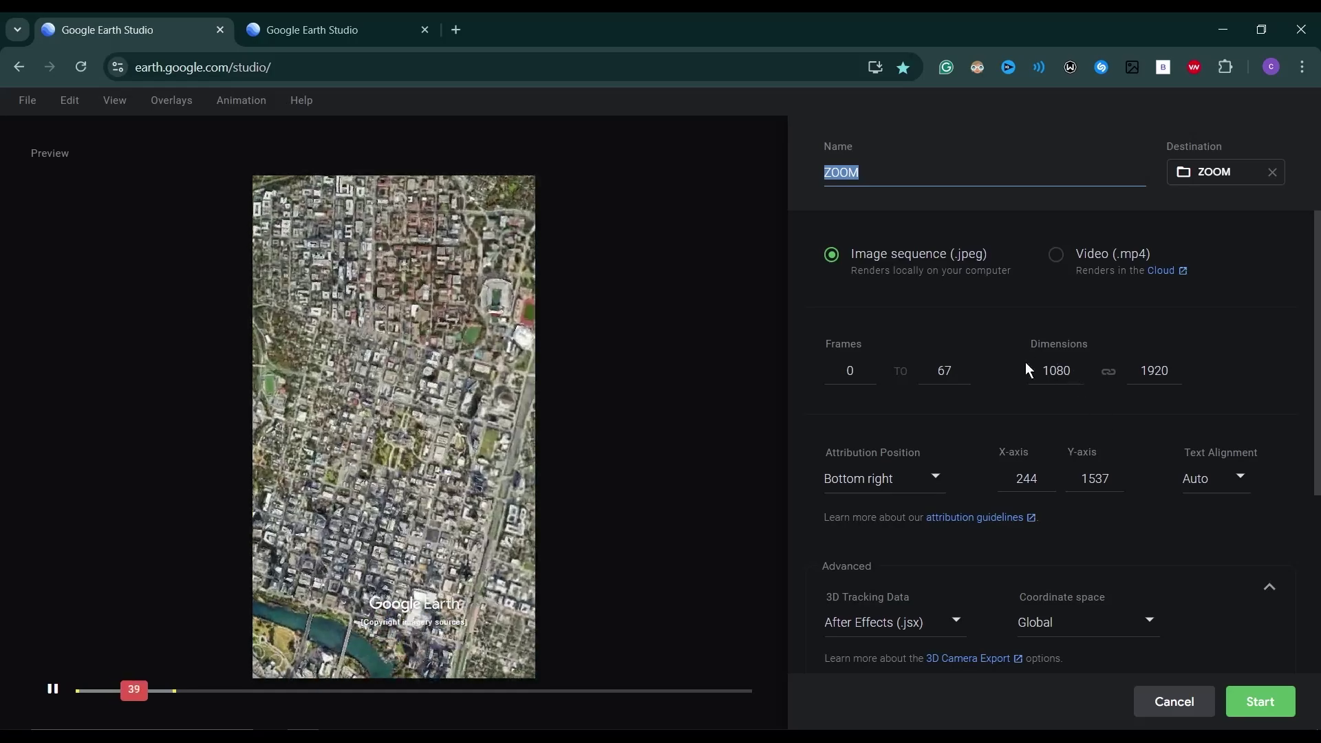
Step: Set Attribution Position to Custom at X 331, Y 1670, then scroll through the advanced render options
{"action": "left_click", "coordinate": [878, 479]}
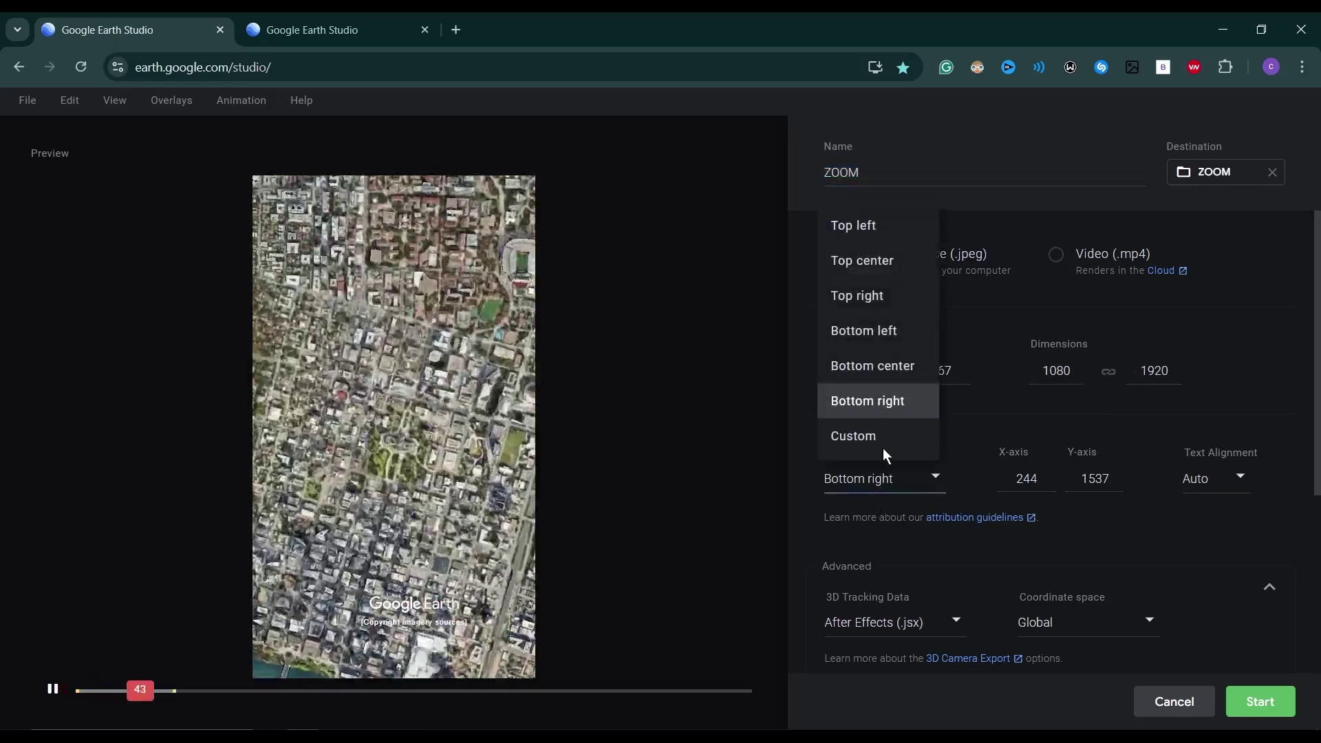
{"action": "left_click_drag", "start_coordinate": [478, 628], "coordinate": [501, 664]}
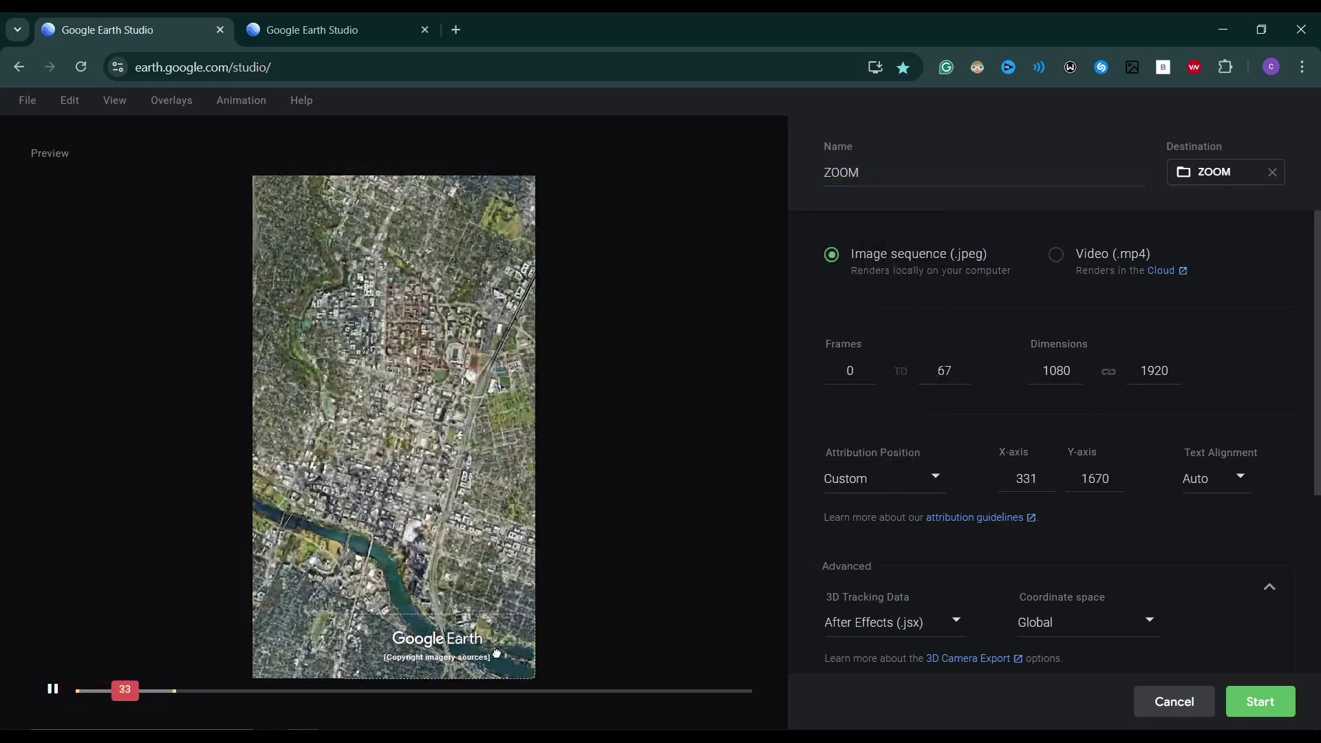
{"action": "scroll", "coordinate": [862, 528], "scroll_direction": "down", "scroll_amount": 1}
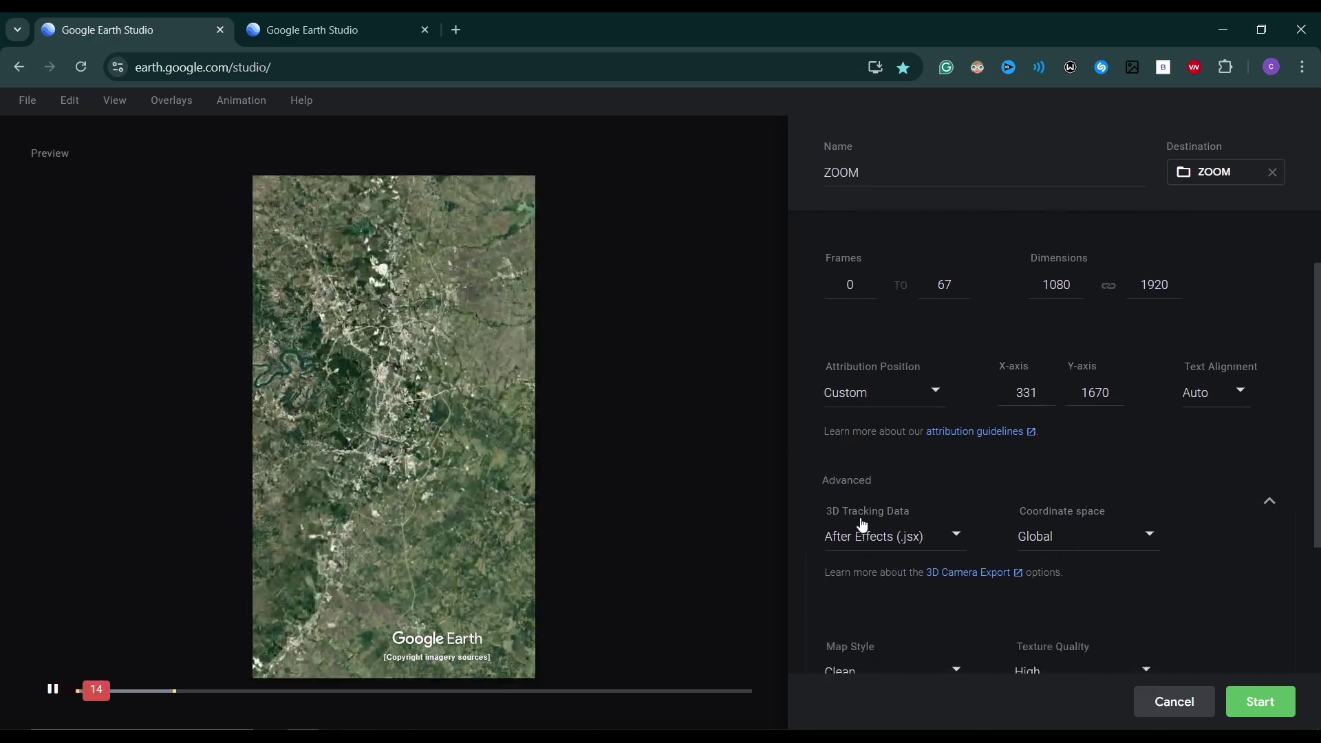
{"action": "scroll", "coordinate": [961, 622], "scroll_direction": "down", "scroll_amount": 2}
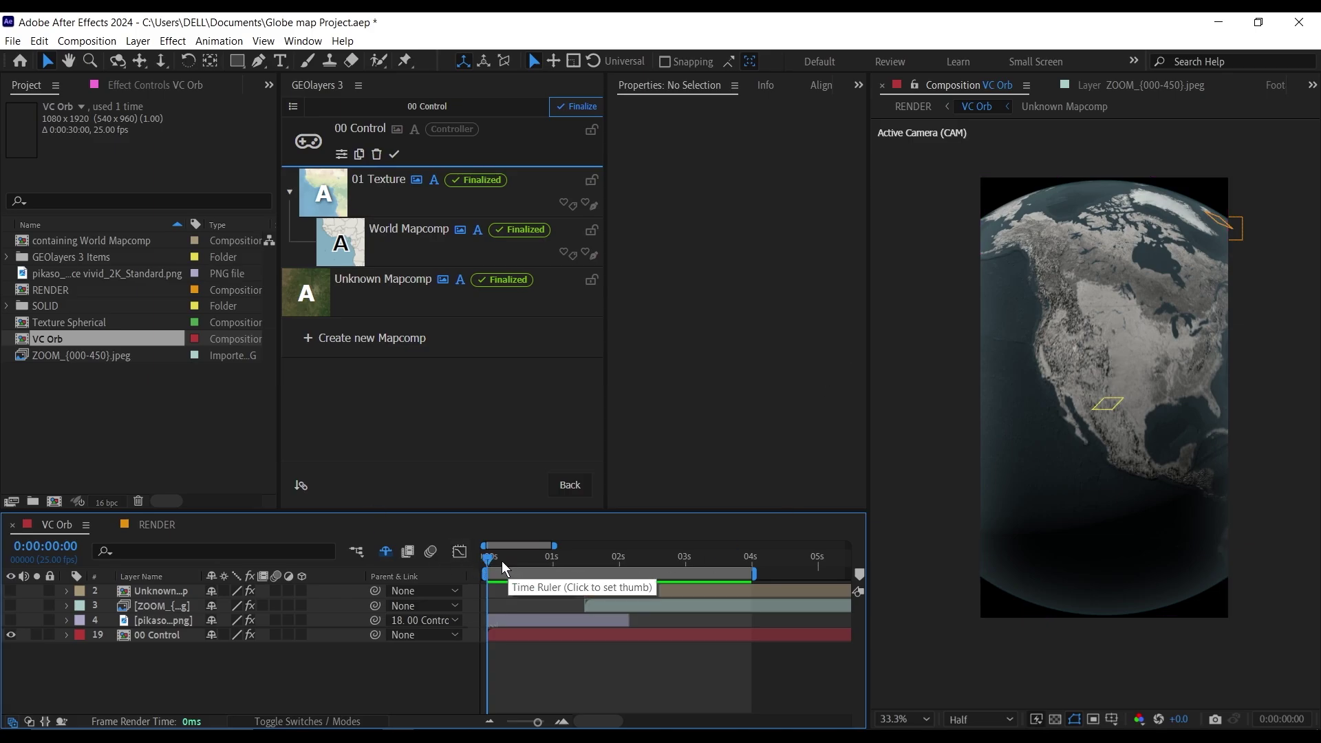
Step: Preview the VC Orb globe zoom, then open Import File on the ZOOM footage folder
{"action": "mouse_move", "coordinate": [492, 565]}
{"action": "left_mouse_down"}
{"action": "mouse_move", "coordinate": [629, 557]}
{"action": "mouse_move", "coordinate": [519, 572]}
{"action": "mouse_move", "coordinate": [606, 568]}
{"action": "mouse_move", "coordinate": [494, 601]}
{"action": "mouse_move", "coordinate": [484, 557]}
{"action": "left_mouse_up"}
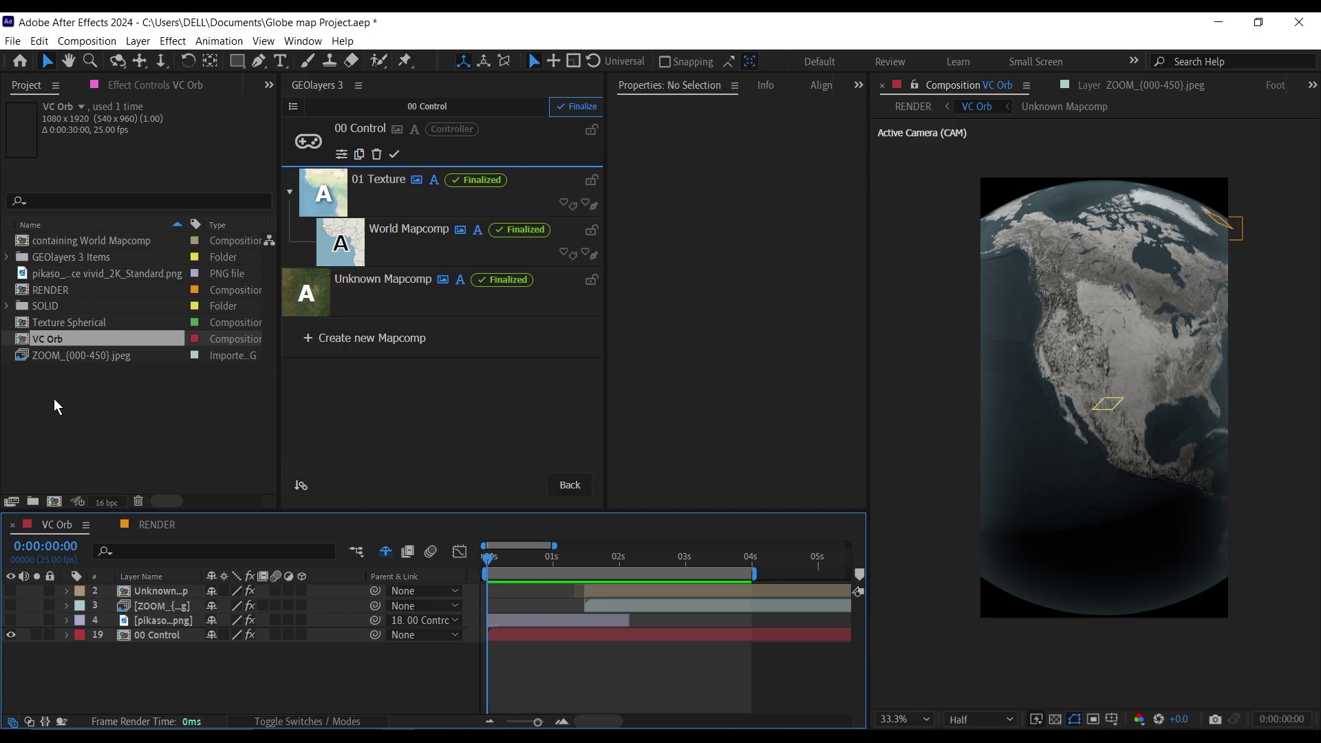
{"action": "left_click", "coordinate": [81, 357]}
{"action": "left_click", "coordinate": [105, 403]}
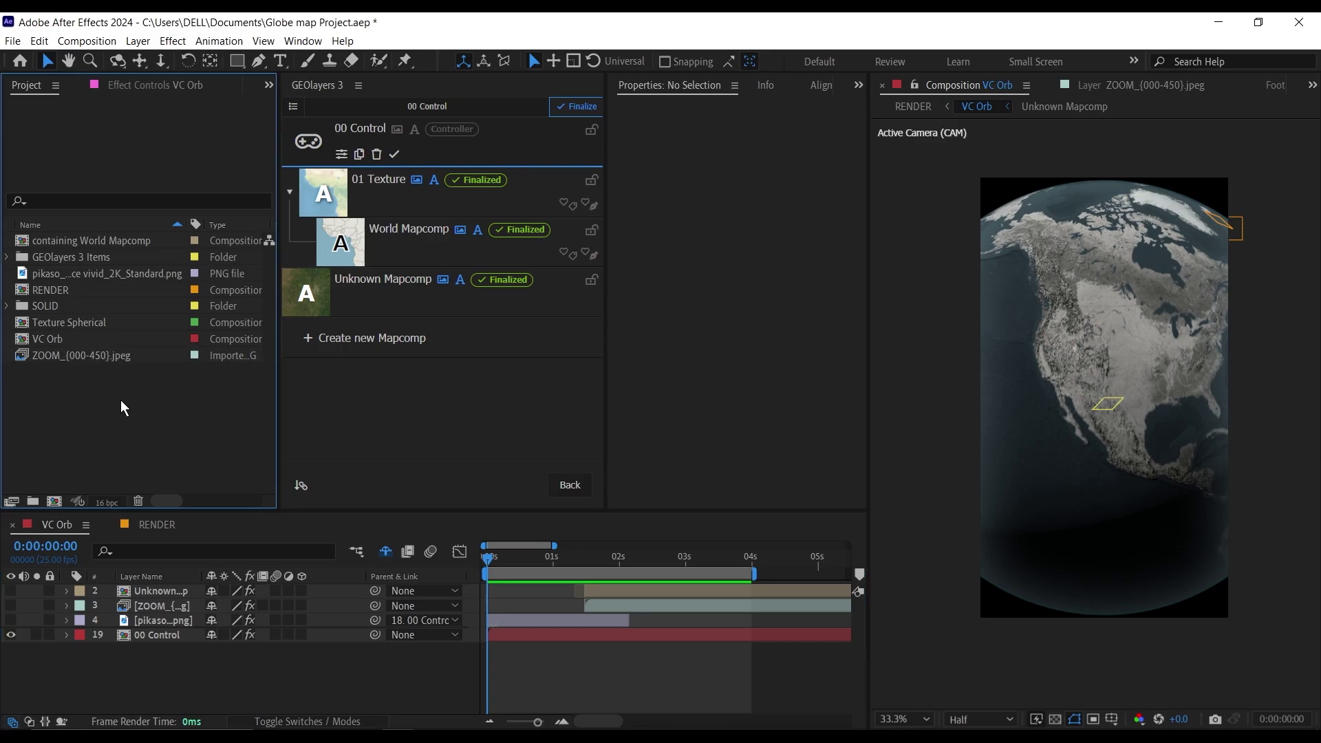
{"action": "double_click", "coordinate": [117, 414]}
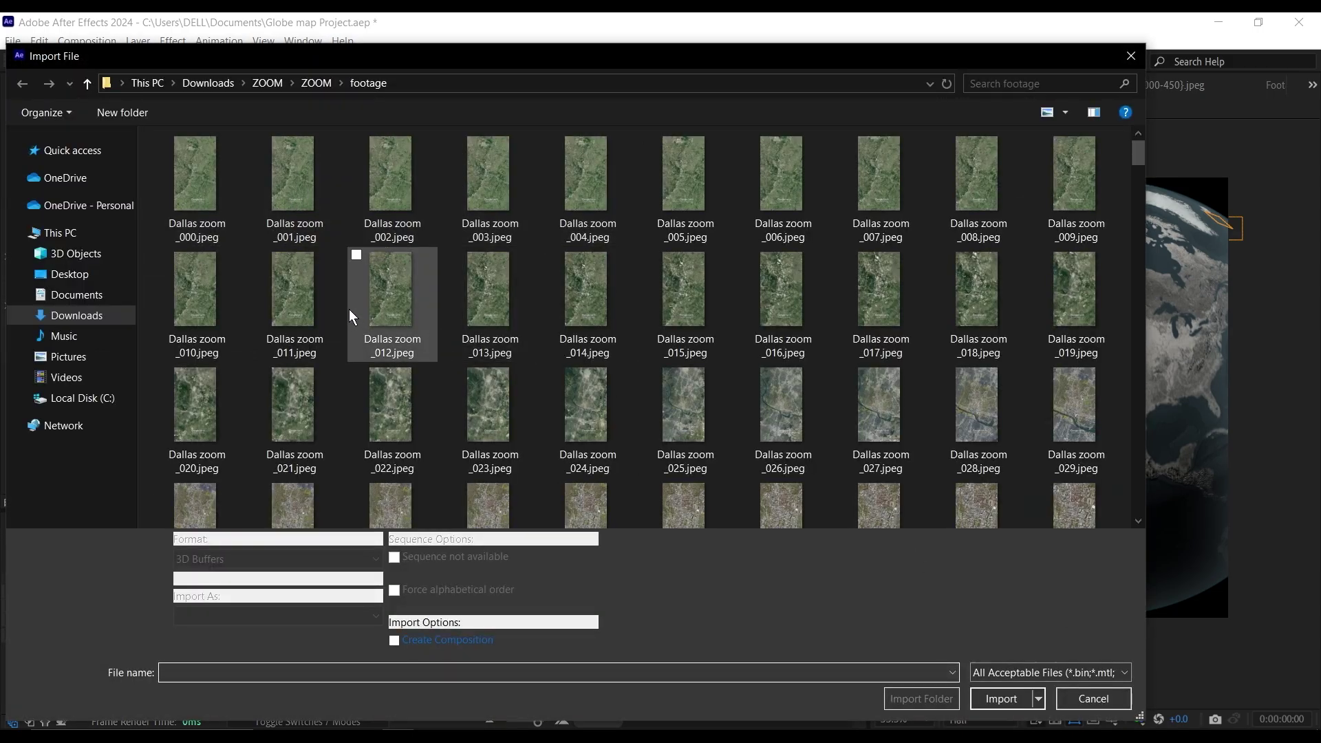
Step: Select all Dallas zoom JPEGs with Multiple Sequences ticked, then close Import File without importing
{"action": "left_click", "coordinate": [308, 217]}
{"action": "key", "text": "ctrl+a"}
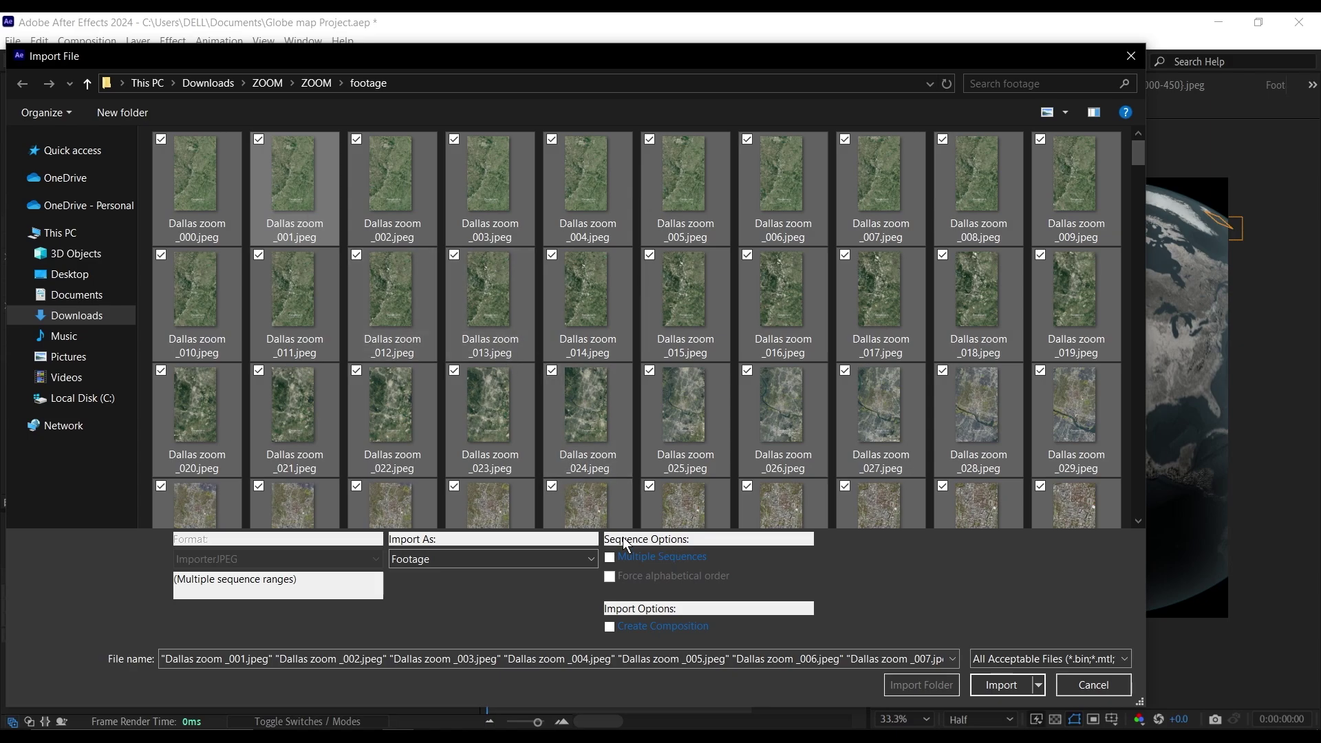
{"action": "left_click", "coordinate": [610, 558]}
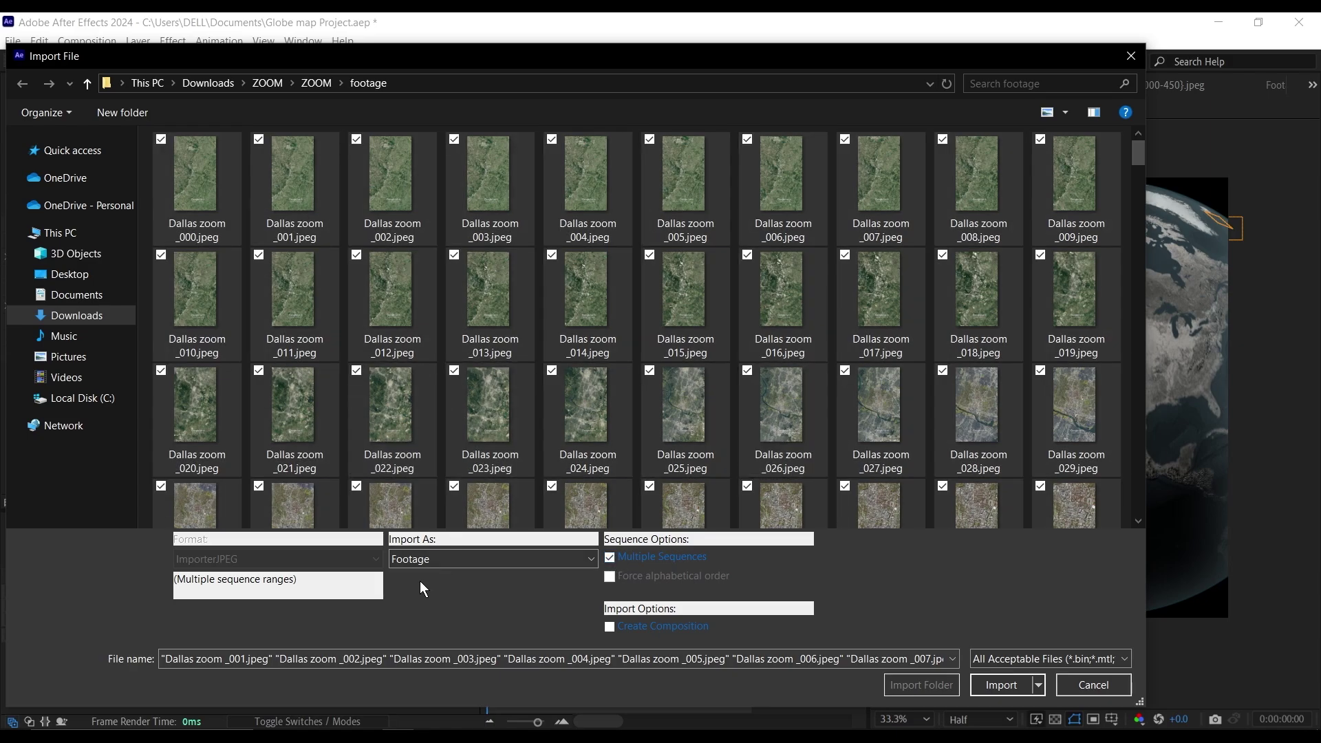
{"action": "left_click", "coordinate": [1131, 56]}
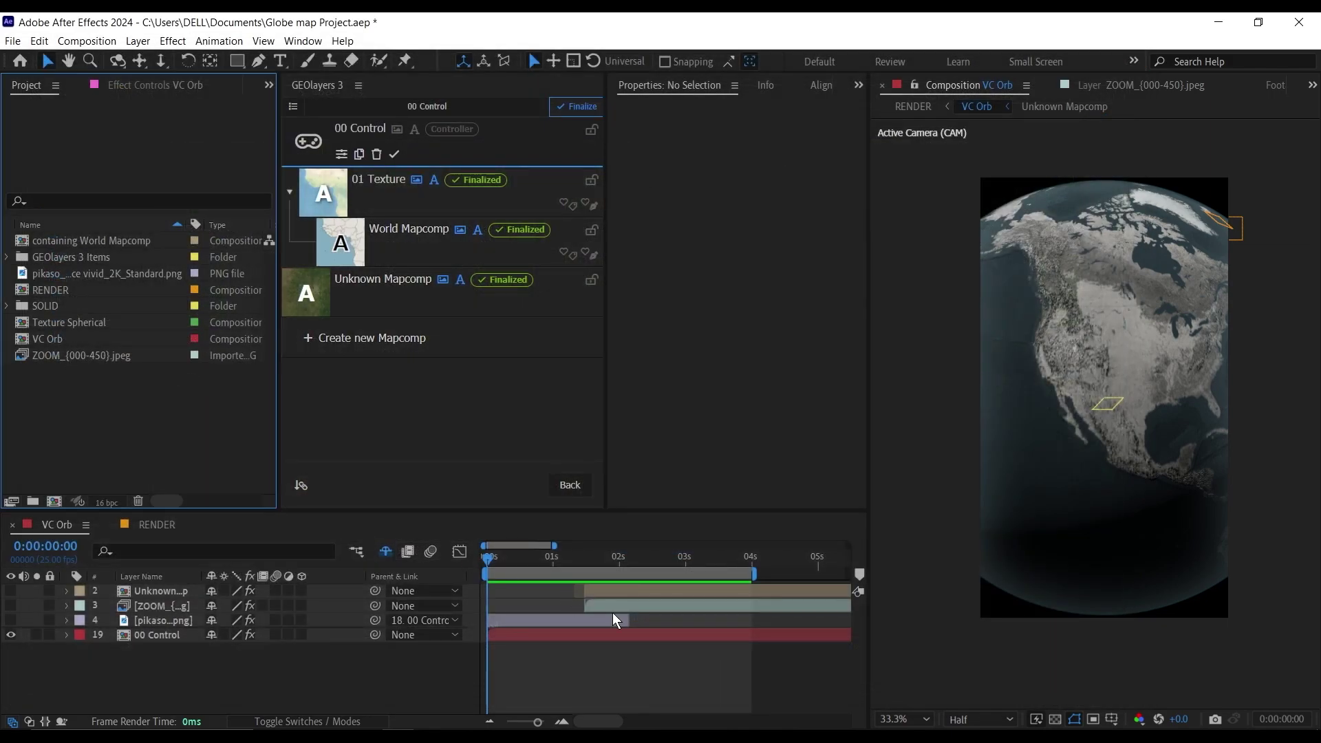
{"action": "left_click", "coordinate": [576, 559]}
{"action": "left_click", "coordinate": [481, 561]}
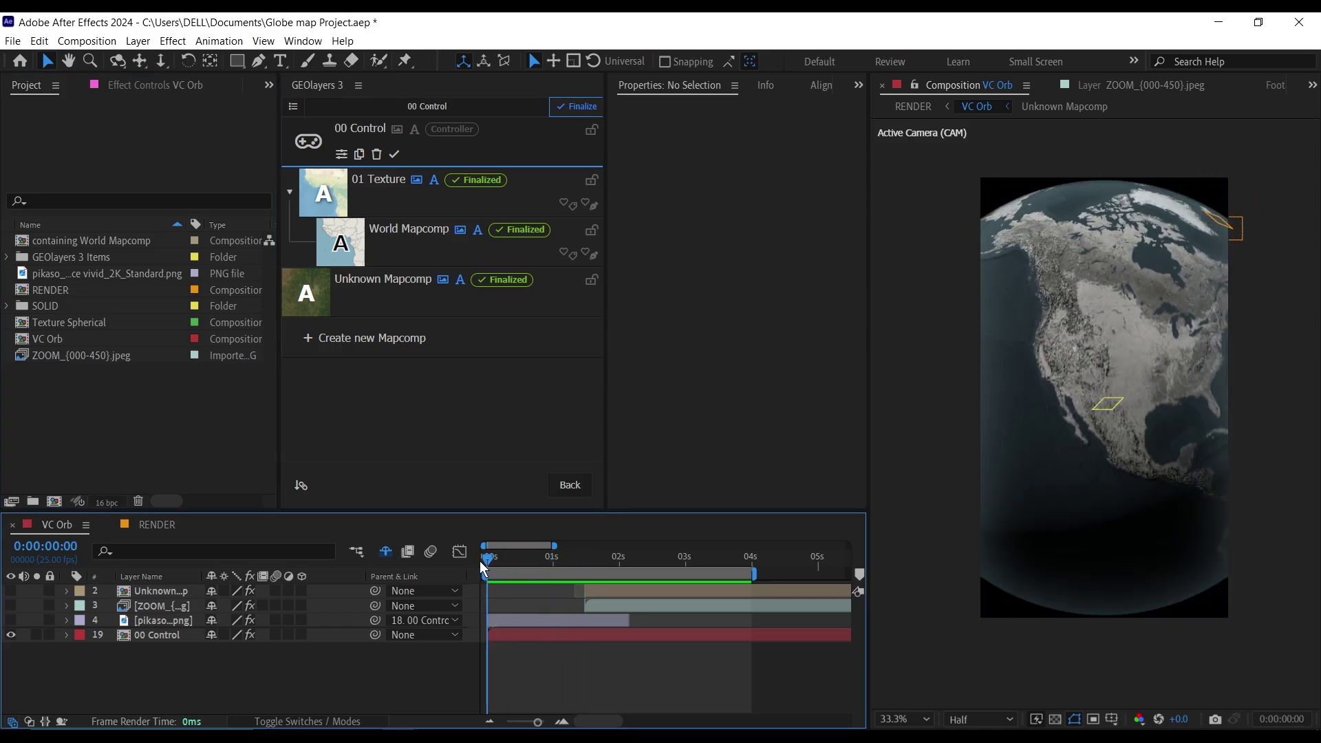
{"action": "left_click_drag", "start_coordinate": [10, 621], "coordinate": [9, 634]}
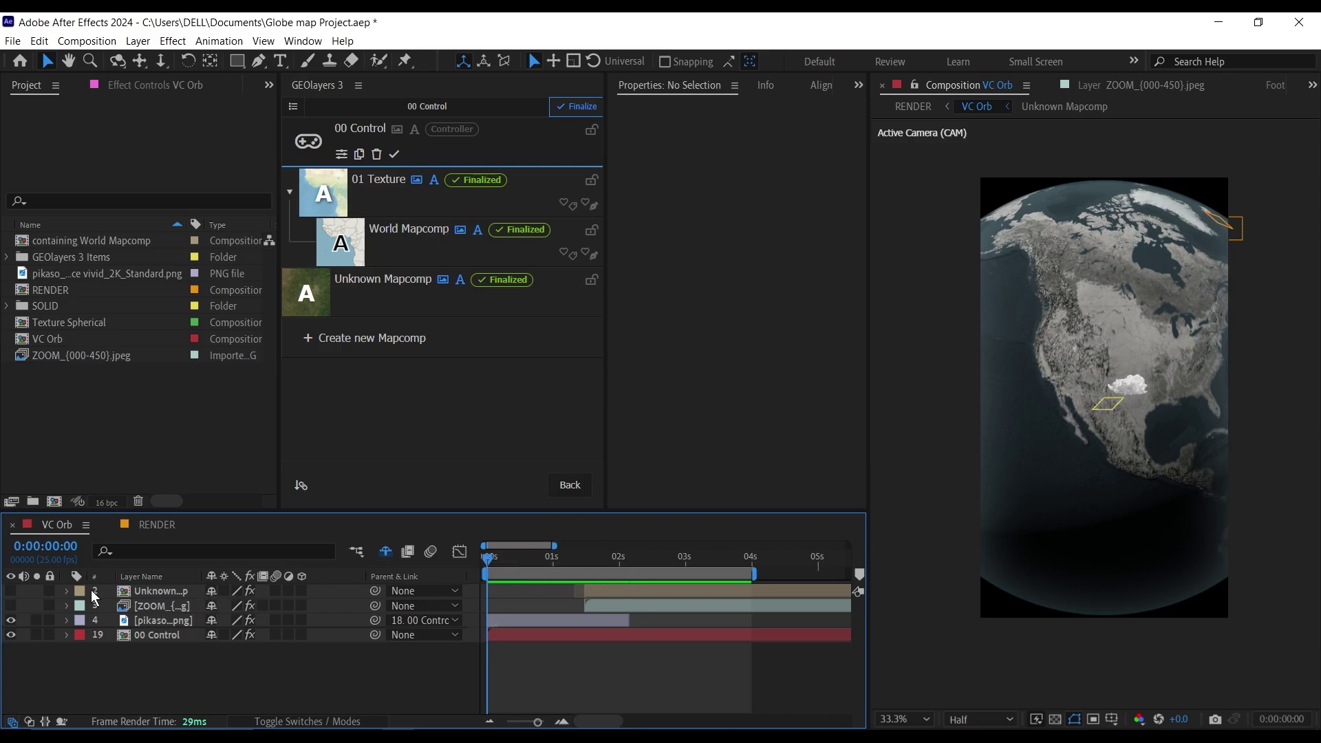
{"action": "left_click_drag", "start_coordinate": [11, 611], "coordinate": [10, 621]}
{"action": "left_click_drag", "start_coordinate": [486, 559], "coordinate": [546, 567]}
{"action": "key", "text": "space"}
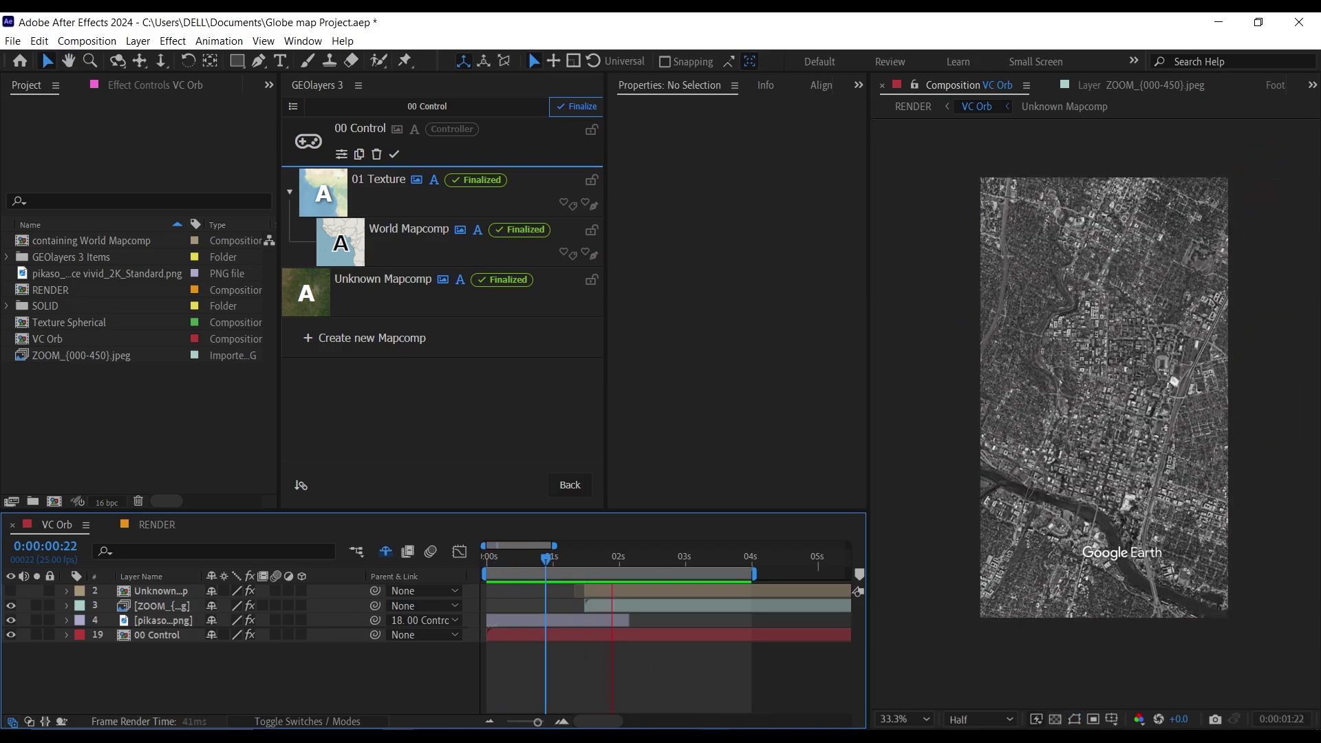
{"action": "key", "text": "space"}
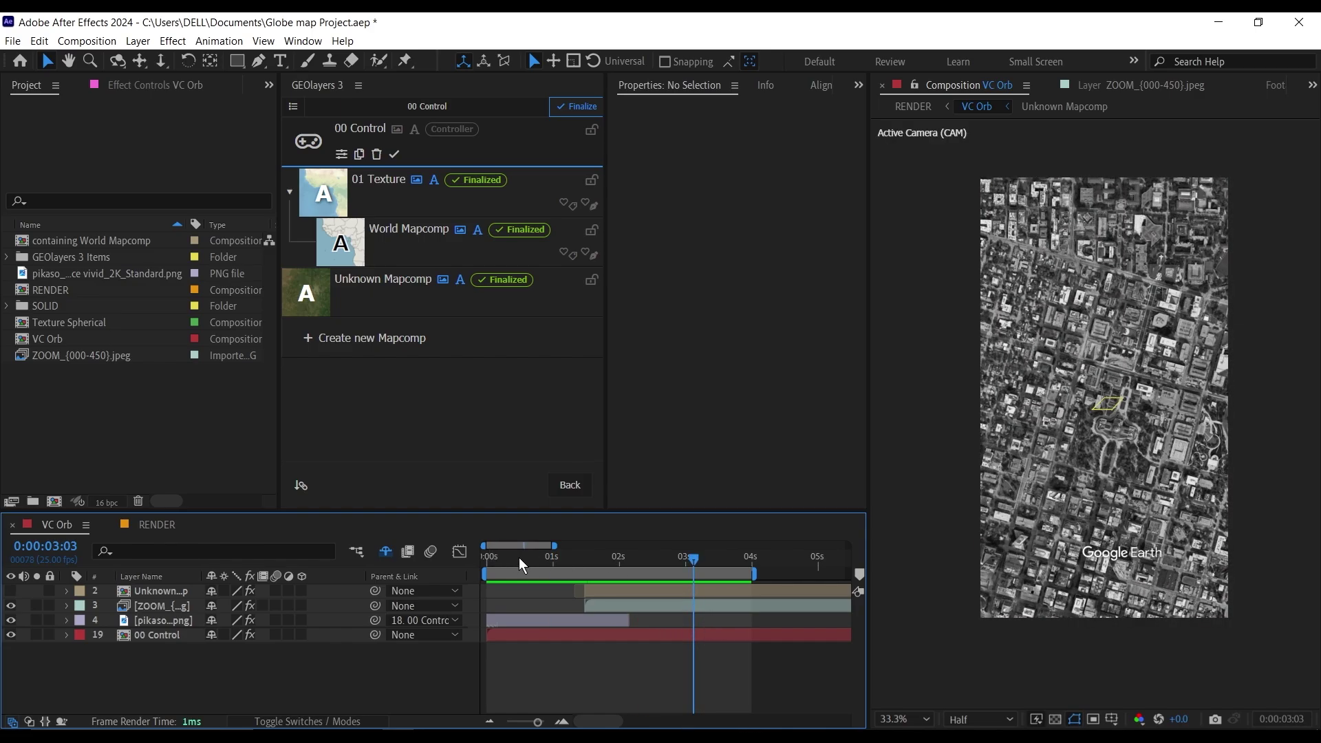
{"action": "mouse_move", "coordinate": [548, 557]}
{"action": "left_mouse_down"}
{"action": "mouse_move", "coordinate": [490, 559]}
{"action": "mouse_move", "coordinate": [542, 564]}
{"action": "left_mouse_up"}
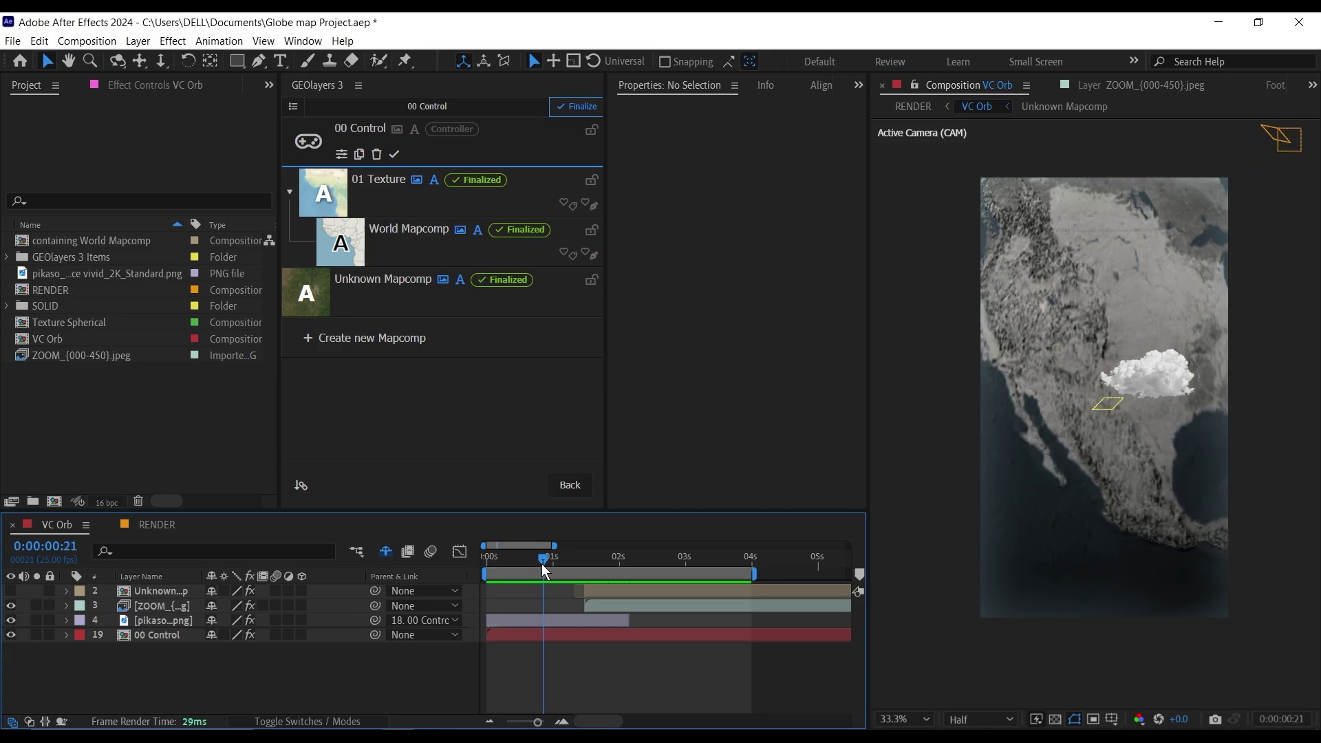
{"action": "key", "text": "space"}
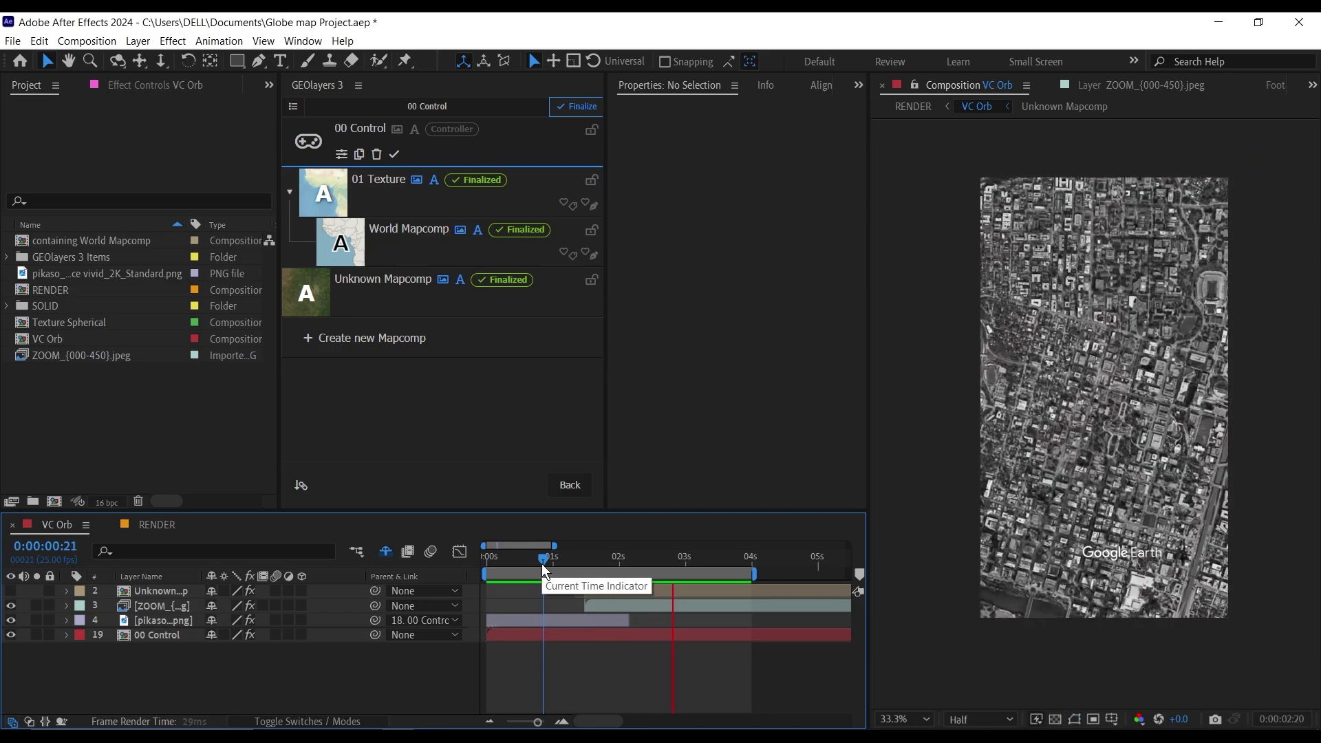
{"action": "key", "text": "space"}
{"action": "left_click_drag", "start_coordinate": [550, 559], "coordinate": [716, 575]}
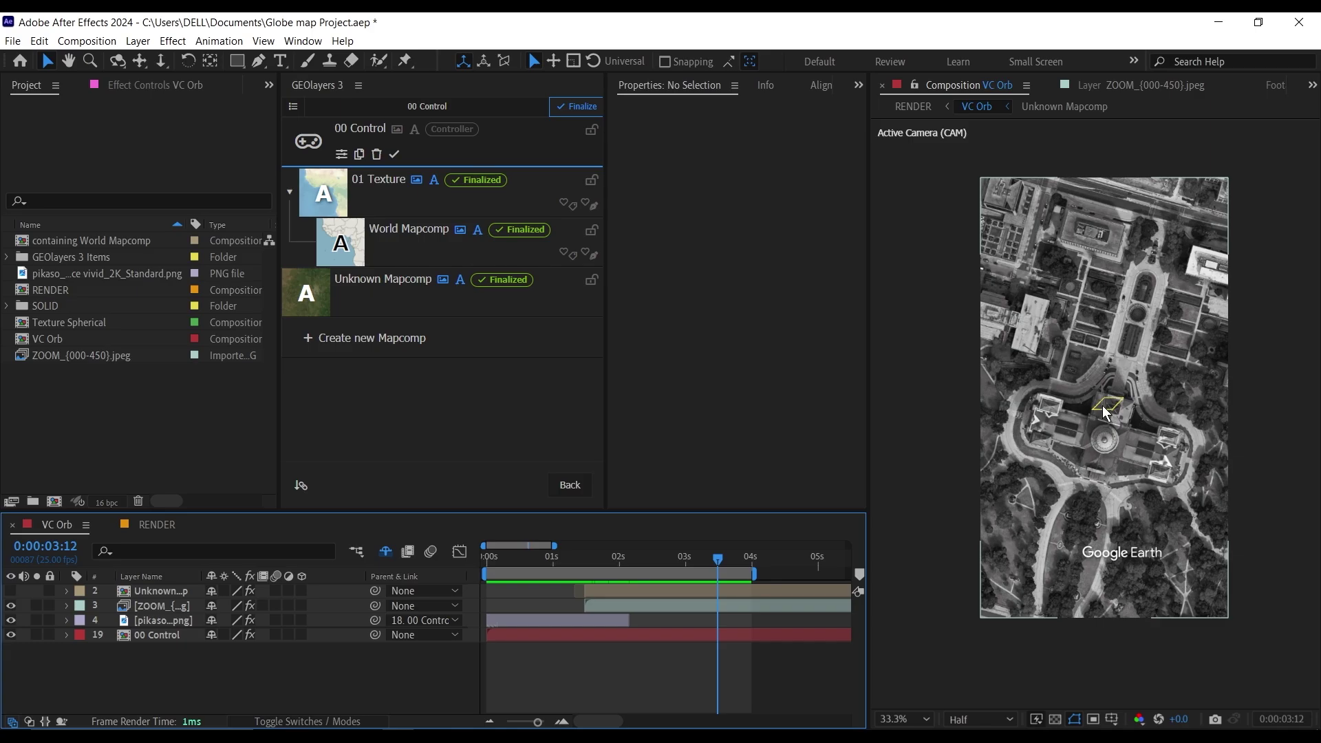
{"action": "left_click_drag", "start_coordinate": [628, 559], "coordinate": [498, 568]}
{"action": "left_click", "coordinate": [162, 623]}
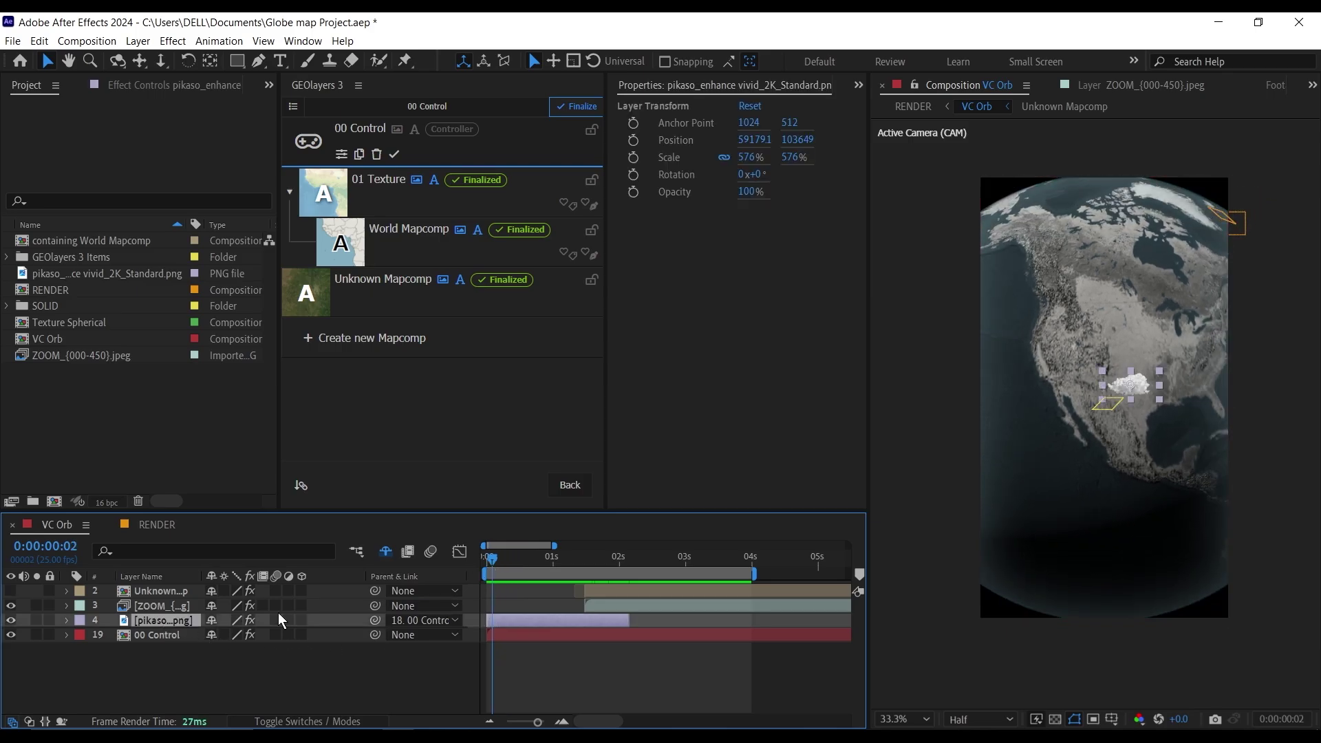
{"action": "left_click", "coordinate": [439, 622]}
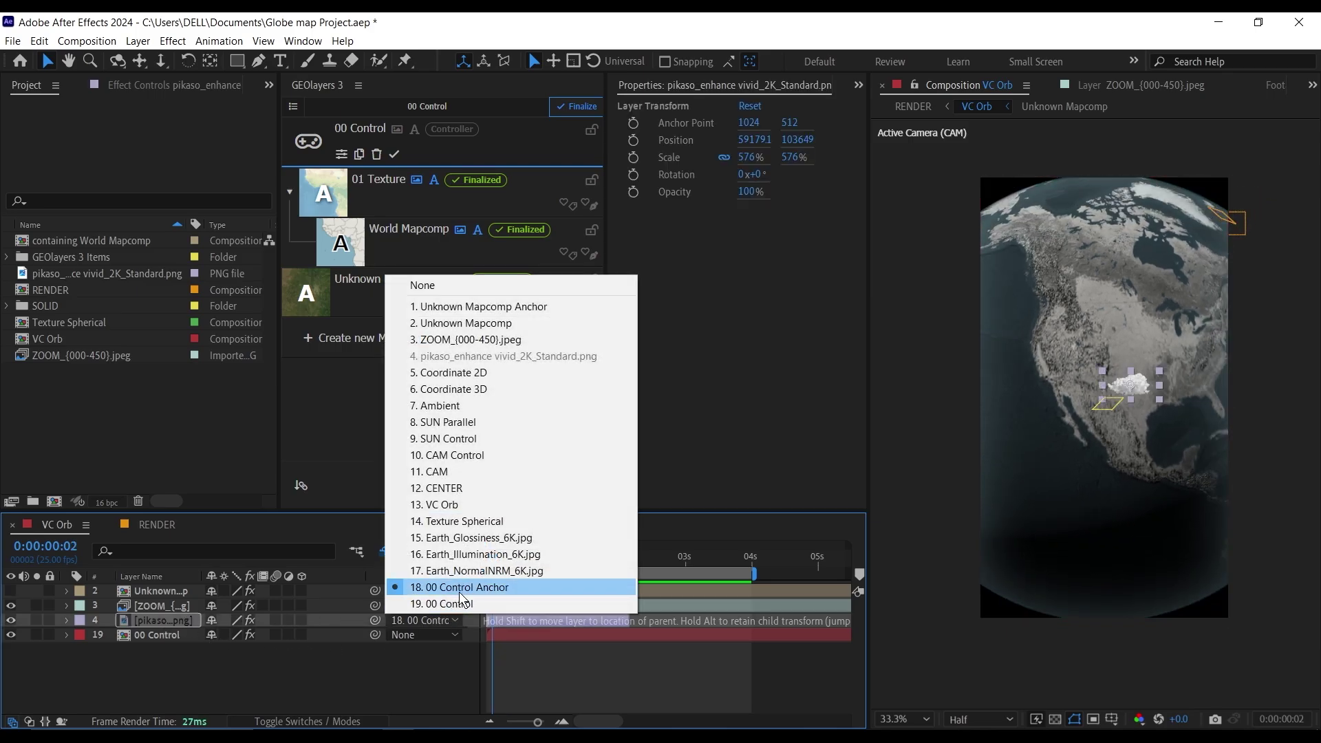
{"action": "left_click", "coordinate": [399, 669]}
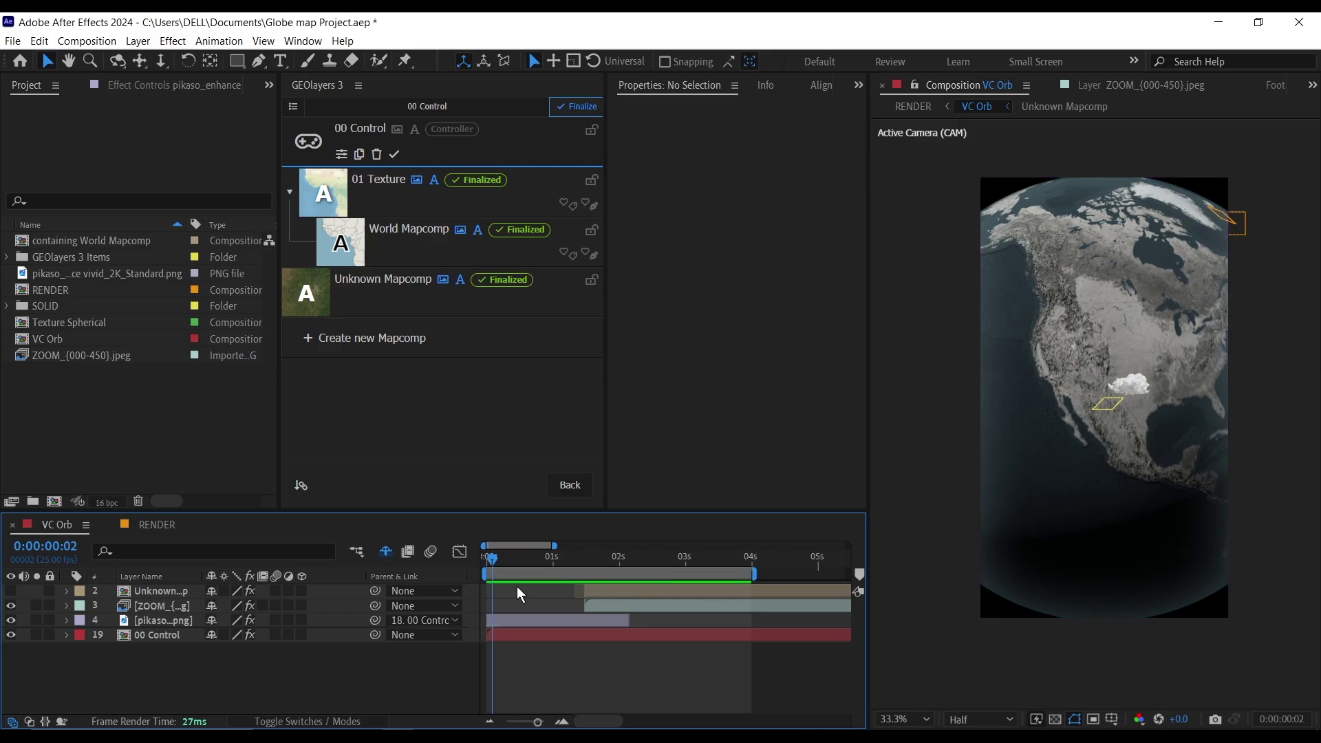
Step: Preview the VC Orb zoom and turn off visibility of layer 3, ZOOM_{000-450}.jpeg
{"action": "left_click_drag", "start_coordinate": [497, 560], "coordinate": [555, 564]}
{"action": "key", "text": "space"}
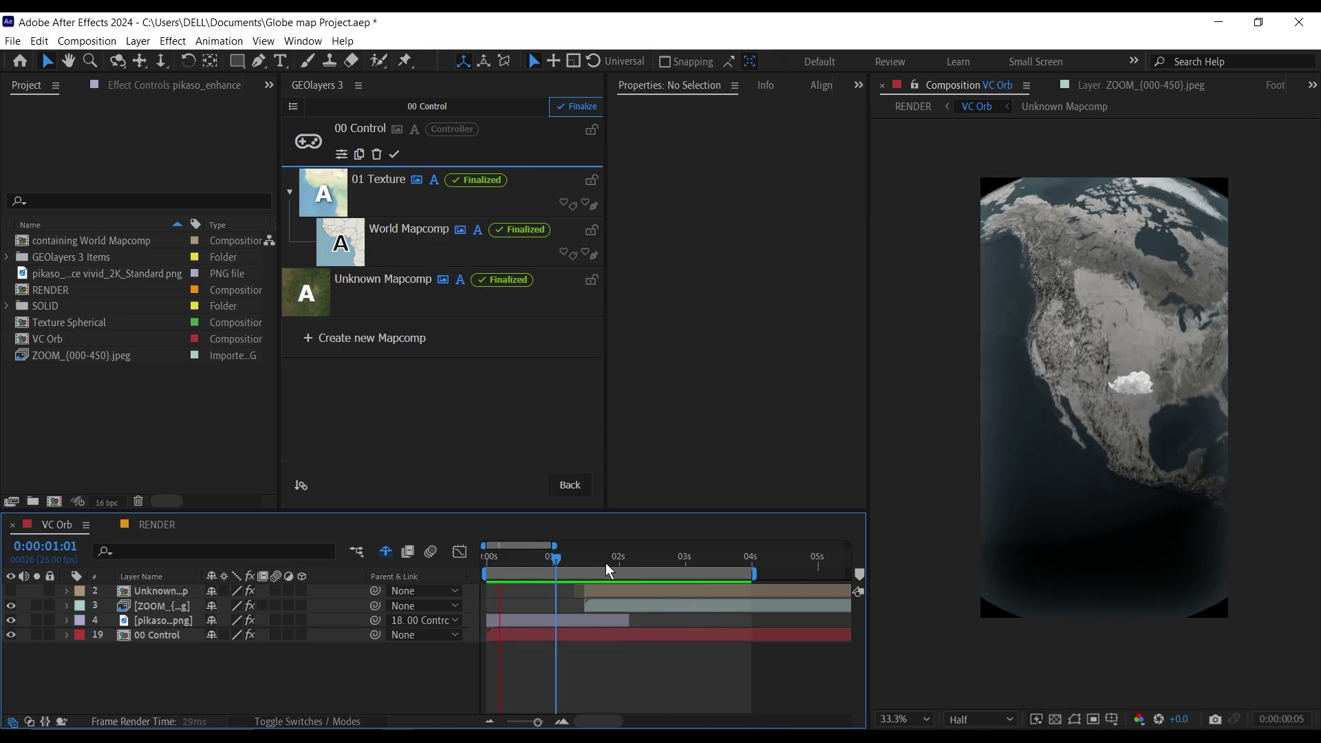
{"action": "key", "text": "space"}
{"action": "left_click_drag", "start_coordinate": [566, 560], "coordinate": [487, 559]}
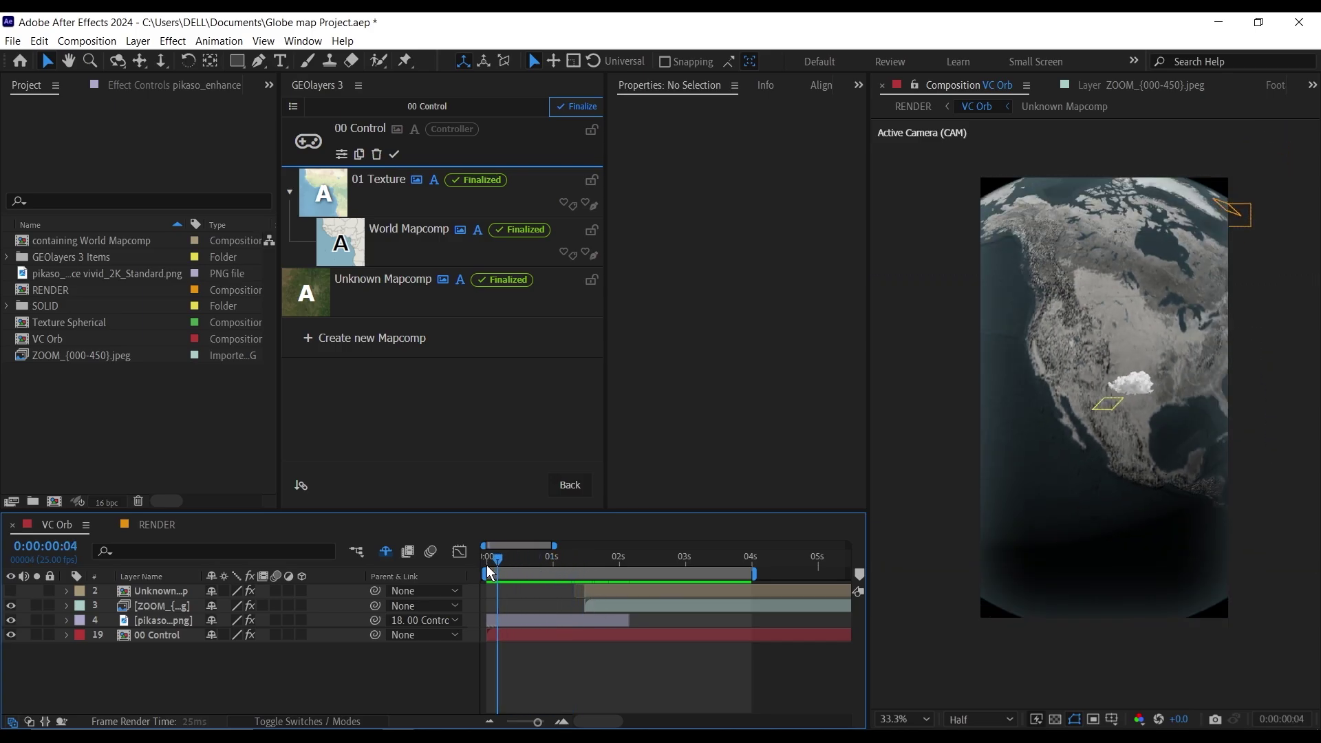
{"action": "left_click", "coordinate": [11, 606]}
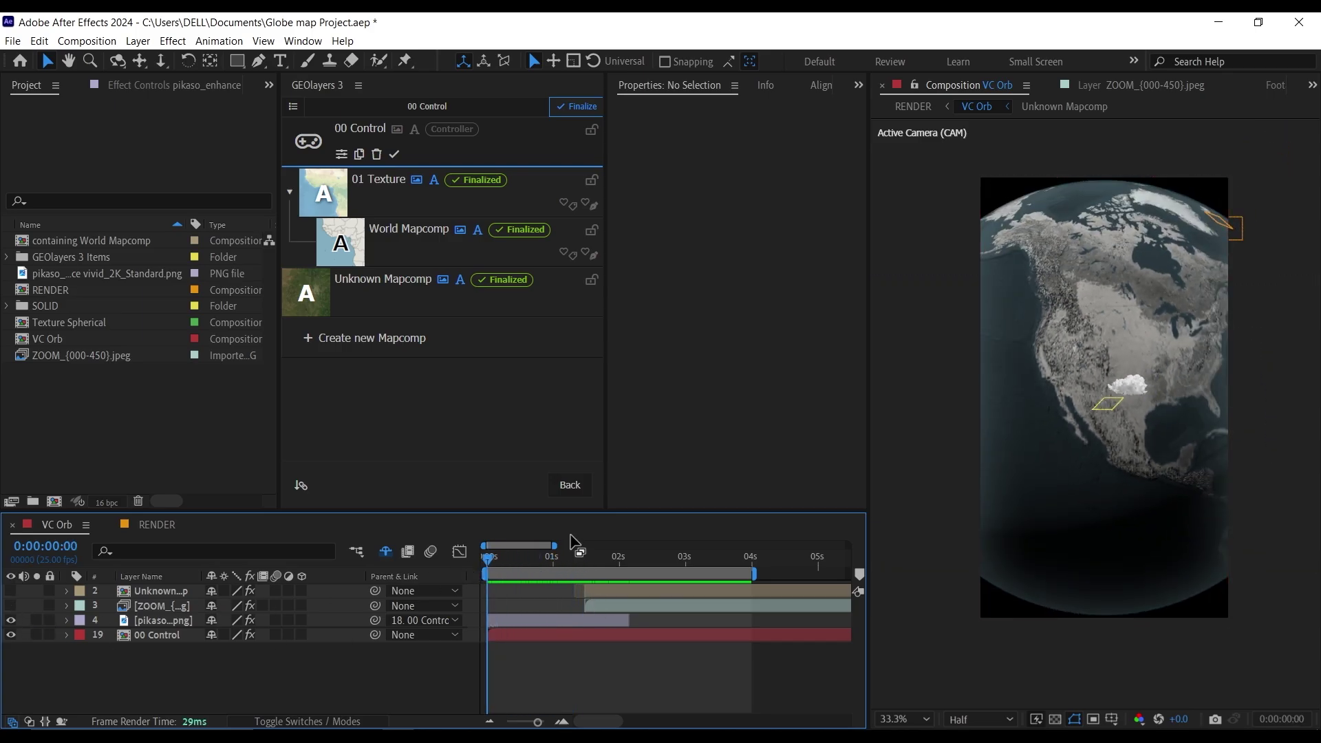
{"action": "mouse_move", "coordinate": [327, 292]}
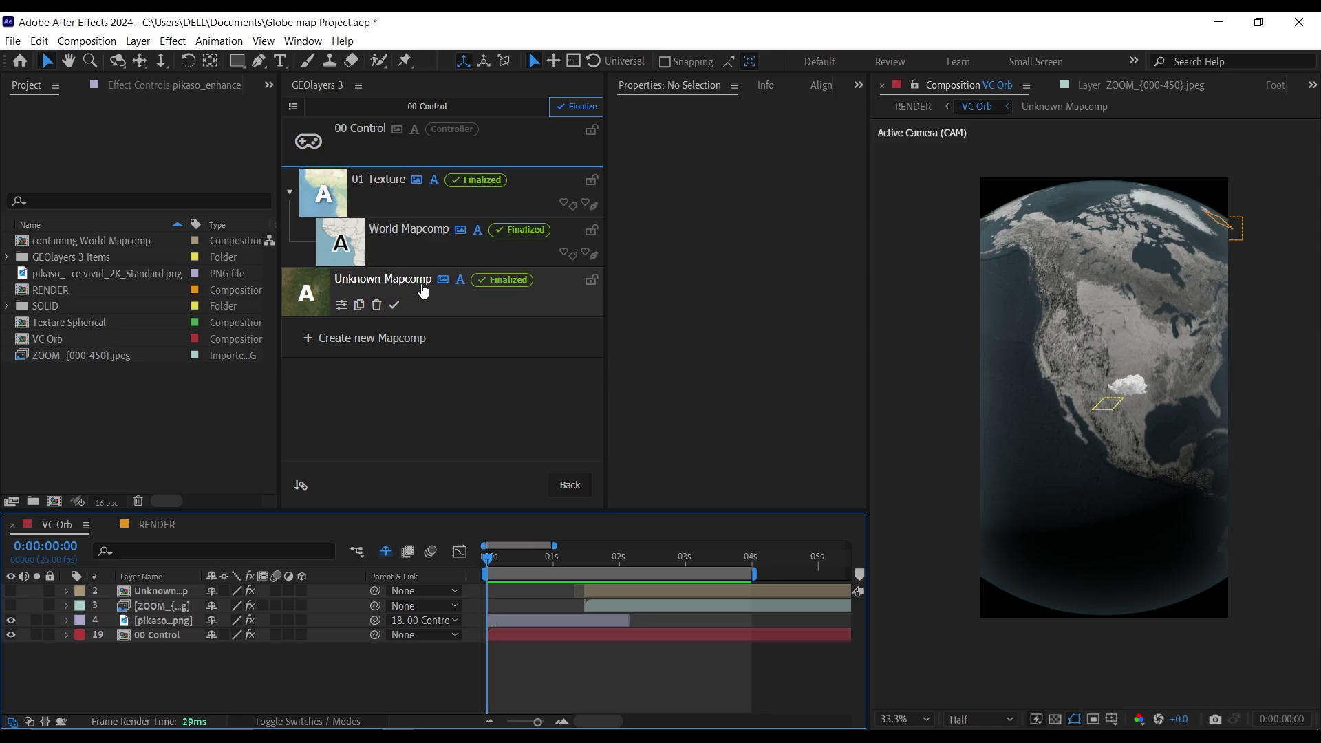
Step: Draft a Satellite-style North America mapcomp in GEOlayers 3, then cancel it
{"action": "left_click", "coordinate": [345, 340]}
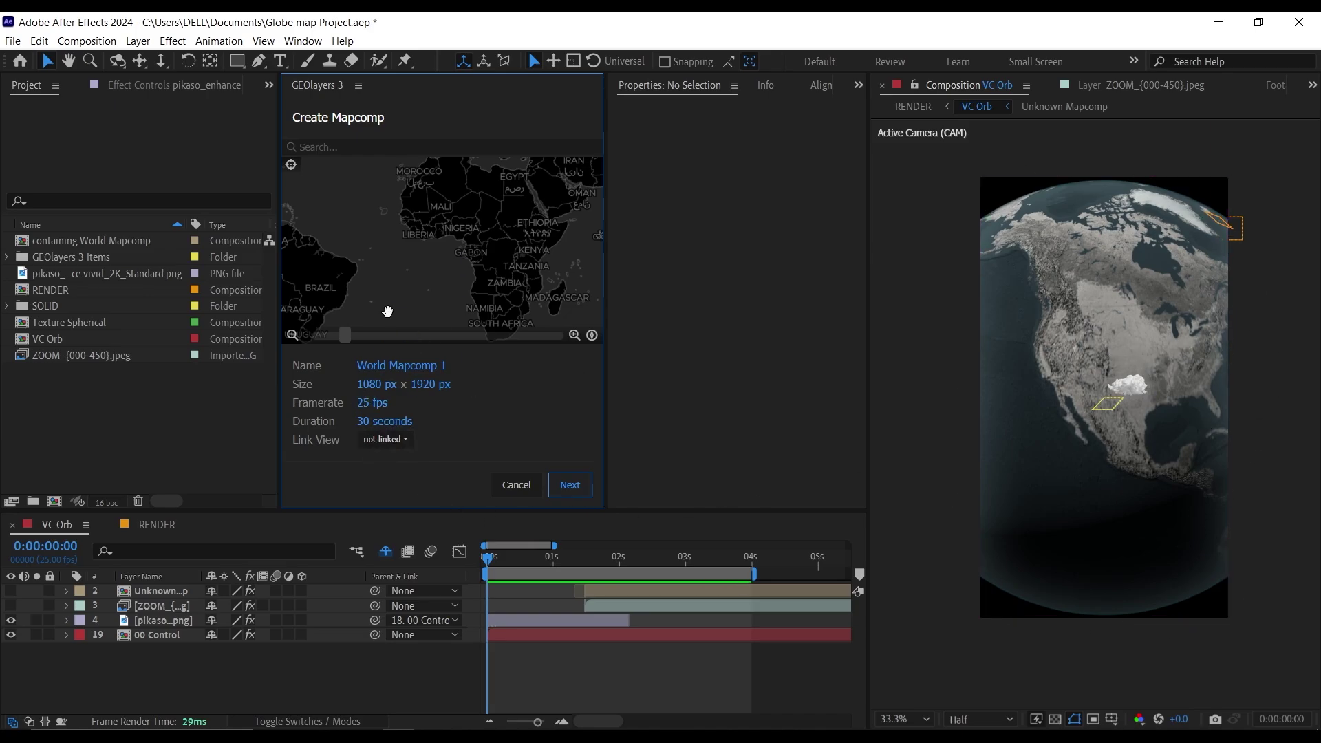
{"action": "left_click_drag", "start_coordinate": [353, 285], "coordinate": [451, 219]}
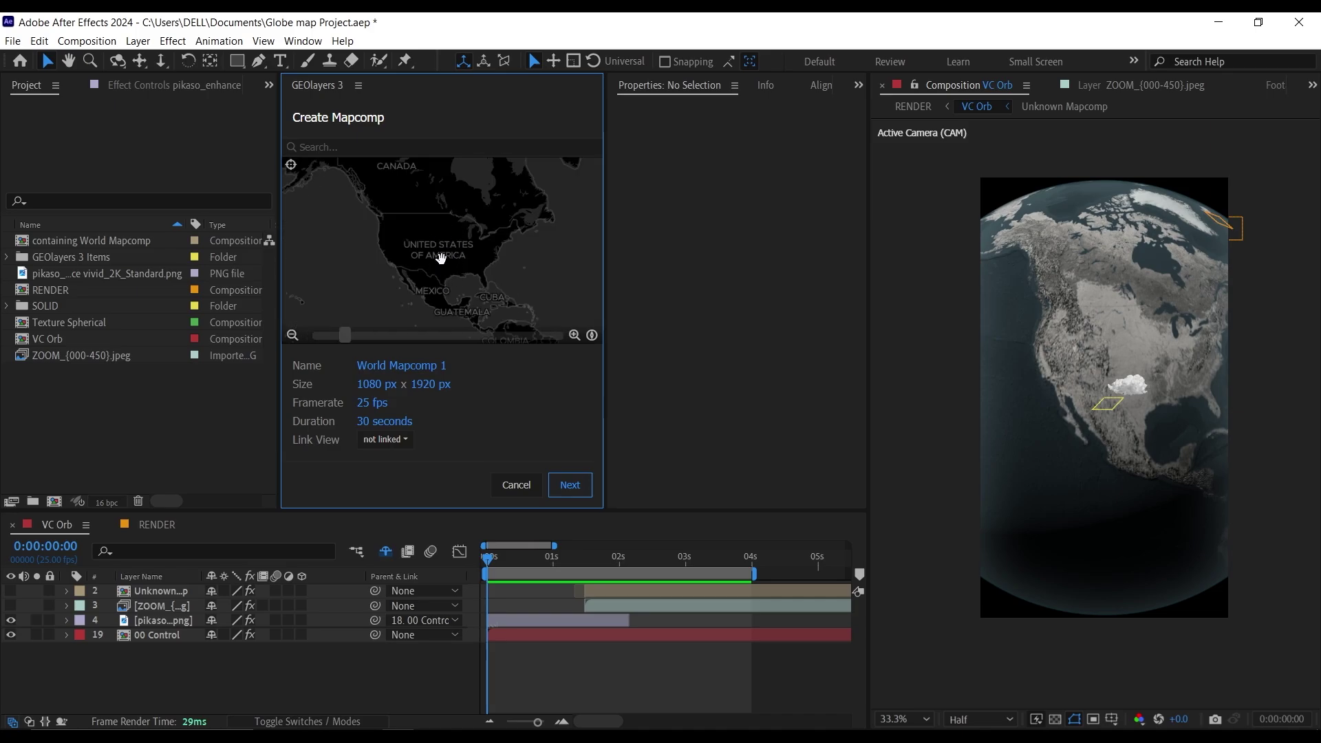
{"action": "left_click", "coordinate": [570, 484]}
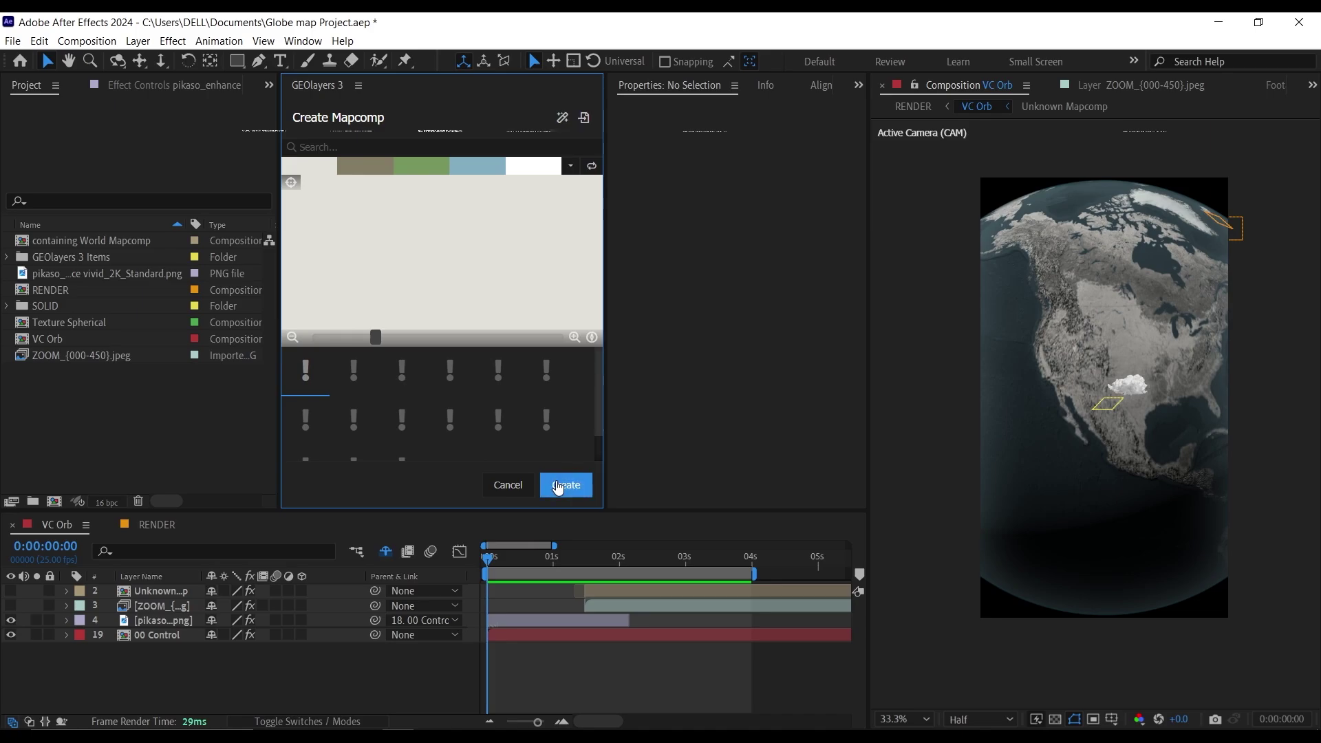
{"action": "left_click", "coordinate": [354, 371]}
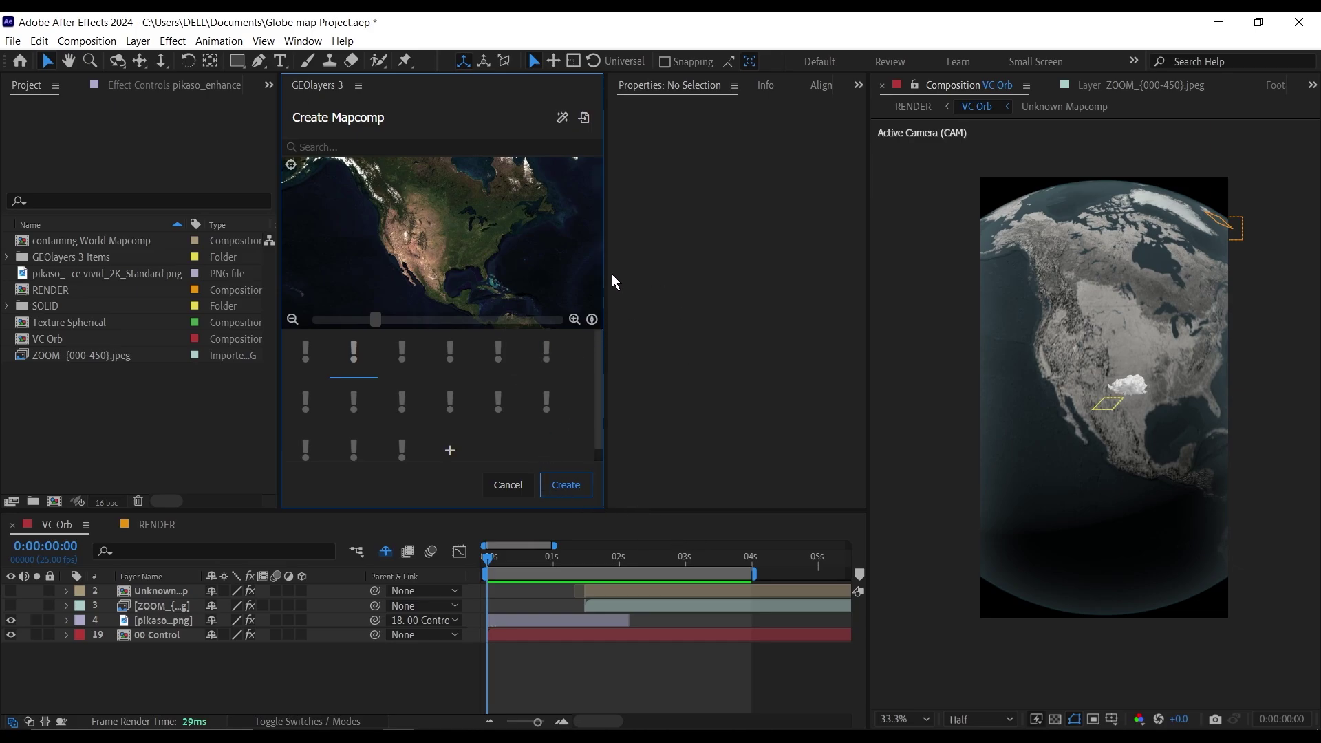
{"action": "left_click", "coordinate": [506, 484]}
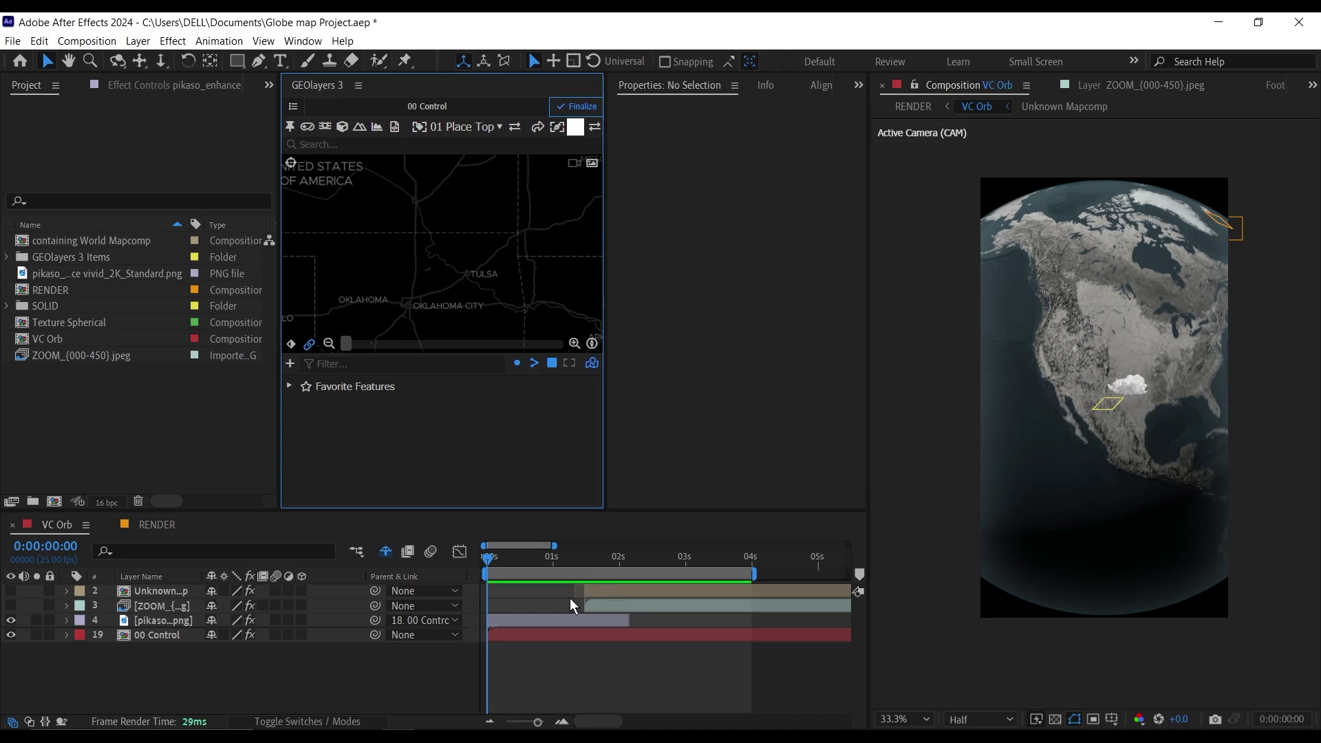
Step: Preview layer 2 Unknown Mapcomp and reveal its keyframed Latitude, Longitude, Zoom and Bearing with U
{"action": "left_click", "coordinate": [597, 594]}
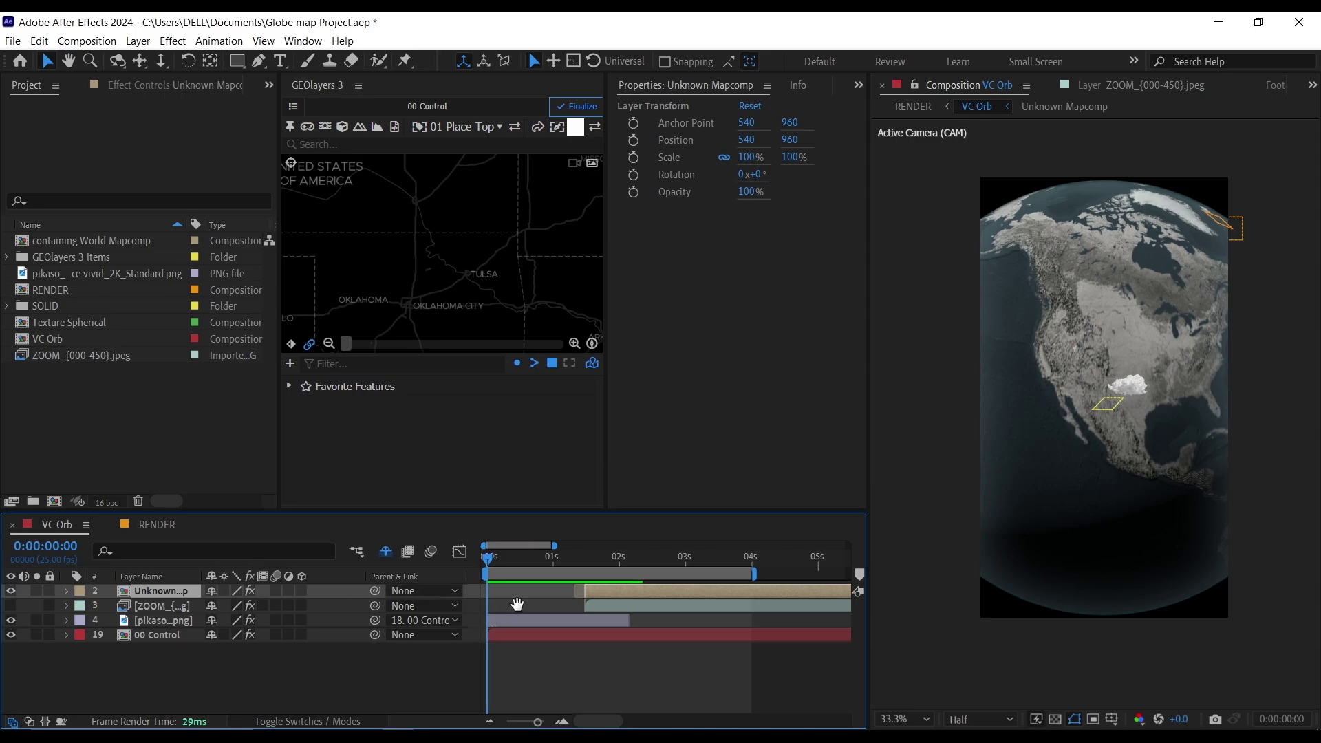
{"action": "key", "text": "space"}
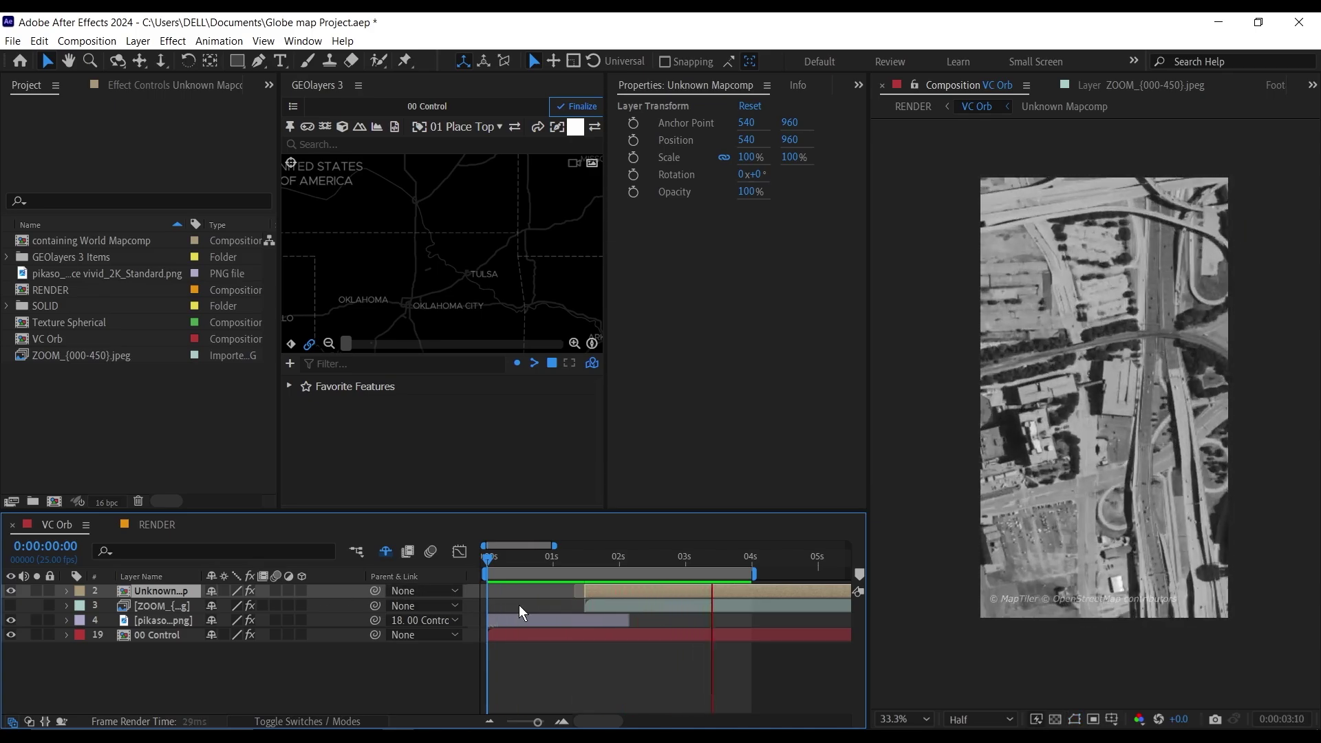
{"action": "key", "text": "space"}
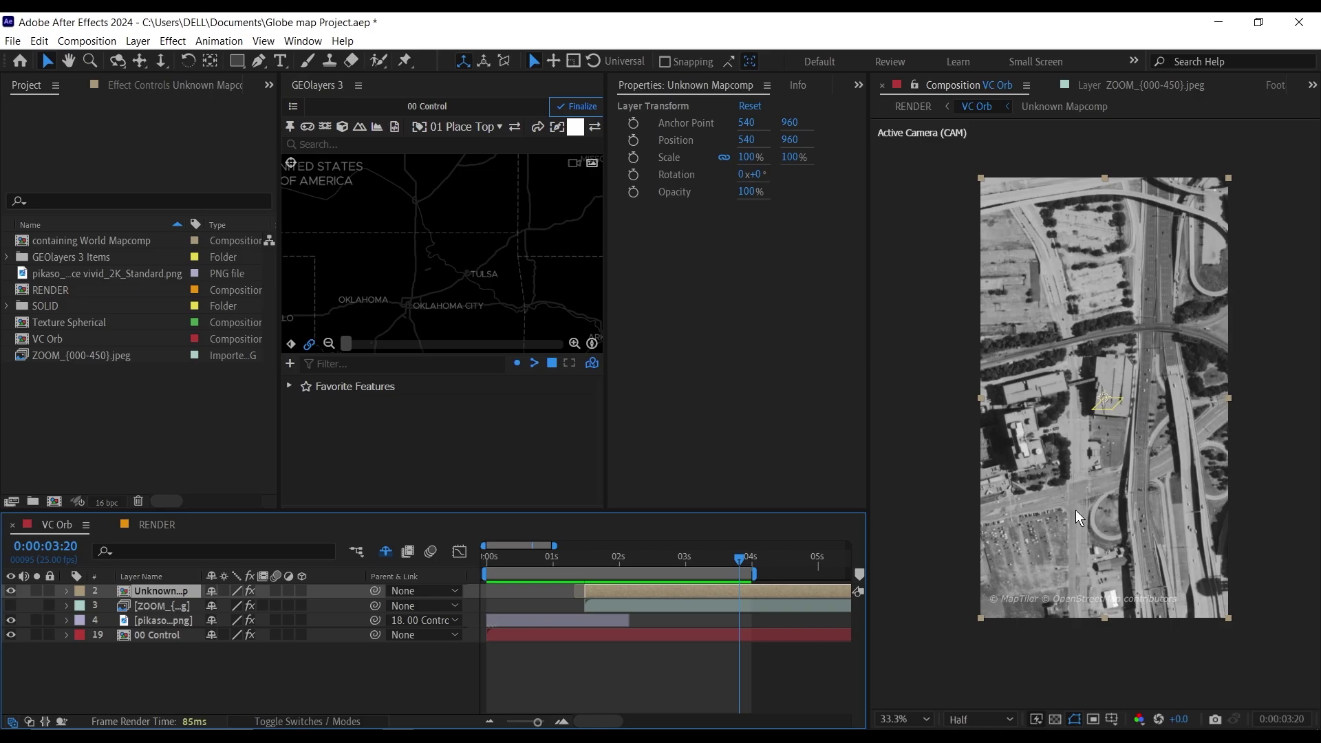
{"action": "left_click_drag", "start_coordinate": [741, 556], "coordinate": [605, 573]}
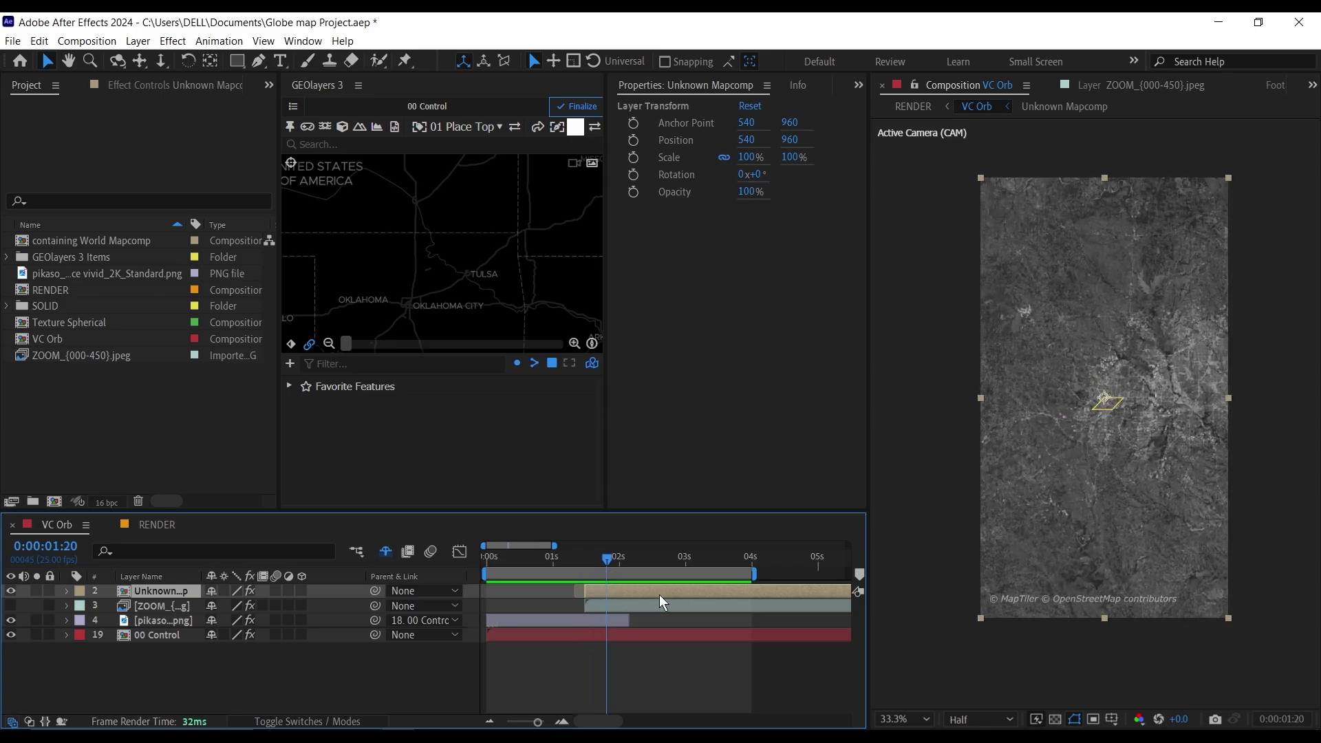
{"action": "key", "text": "u"}
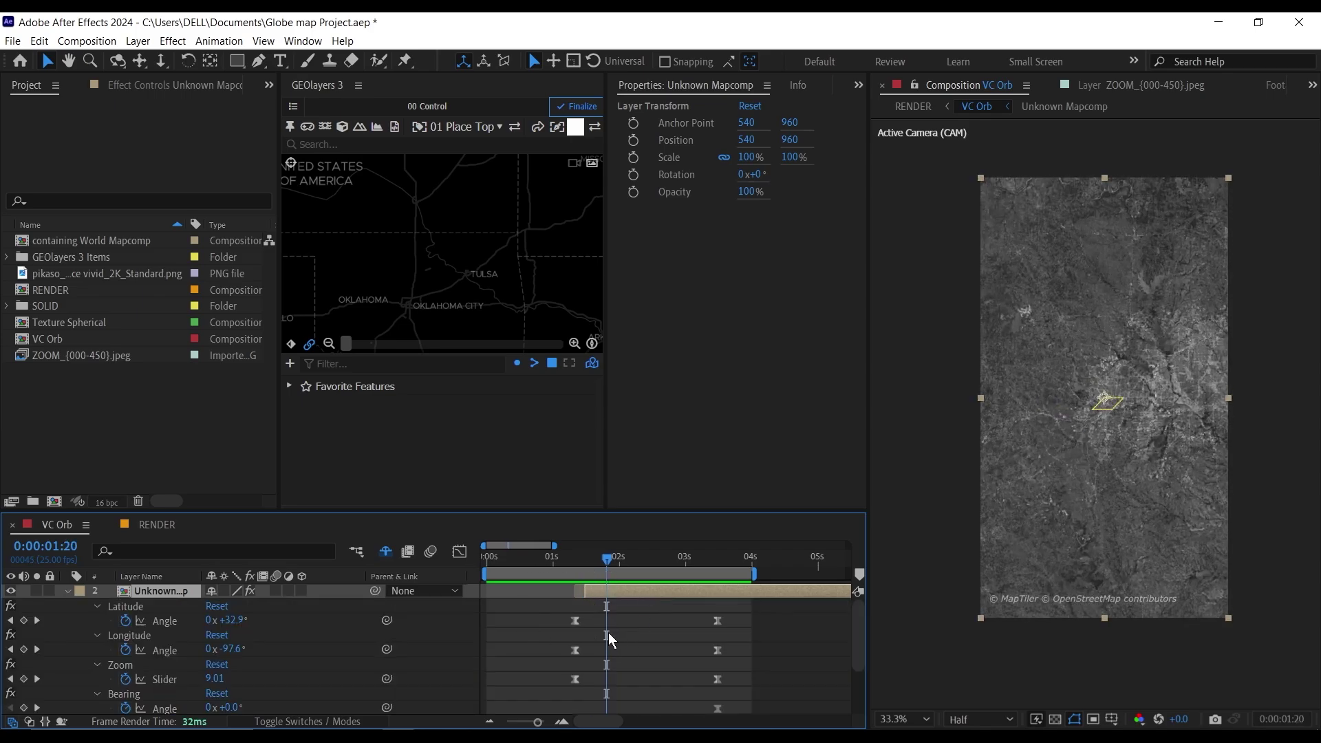
Step: Check the Zoom value, collapse the Unknown Mapcomp layer, and move to 0:00:03:04 over the city blocks
{"action": "left_click_drag", "start_coordinate": [605, 557], "coordinate": [595, 558]}
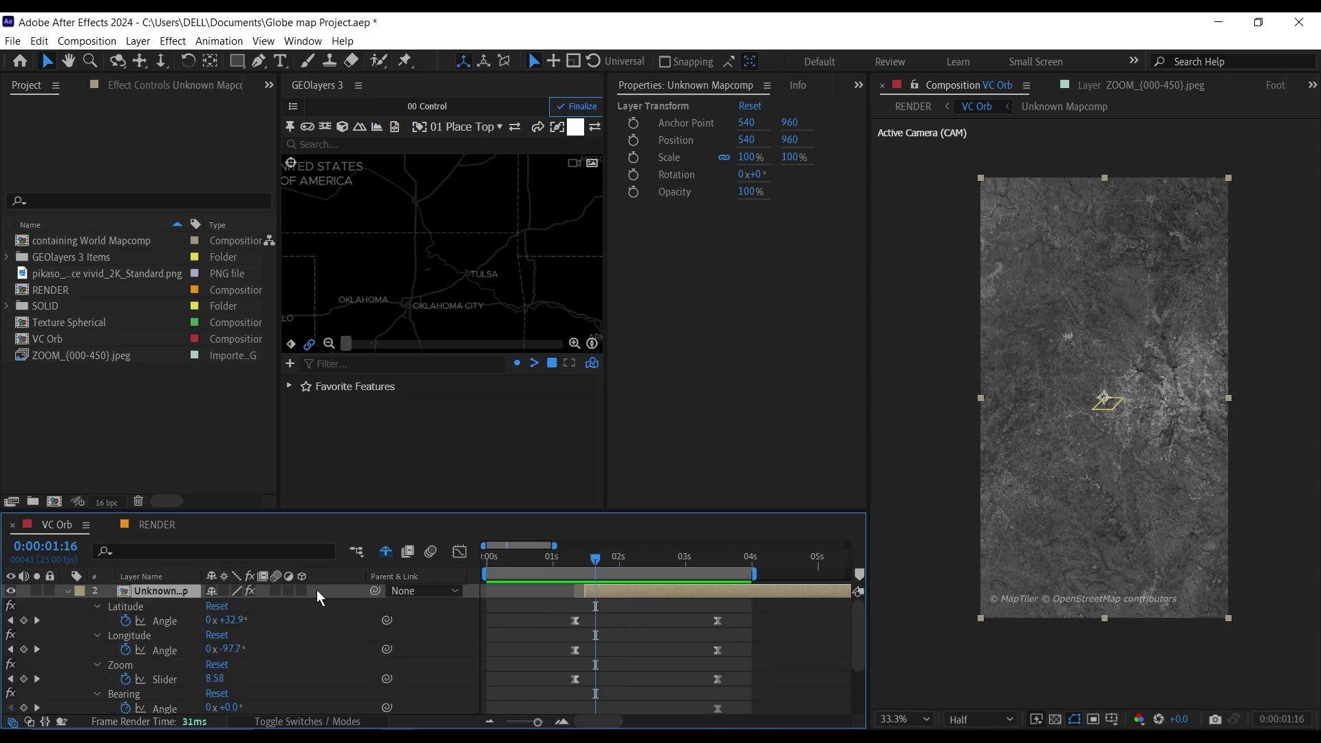
{"action": "left_click", "coordinate": [66, 594]}
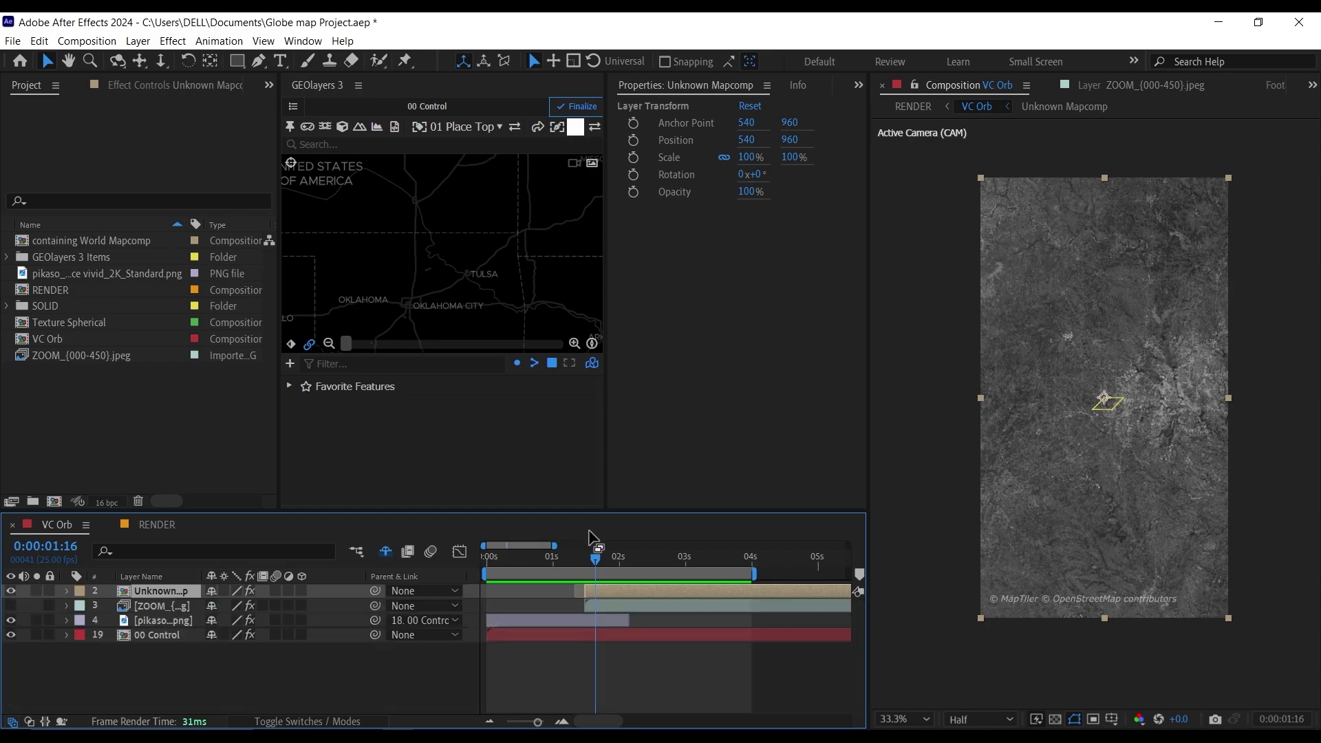
{"action": "left_click_drag", "start_coordinate": [593, 556], "coordinate": [689, 571]}
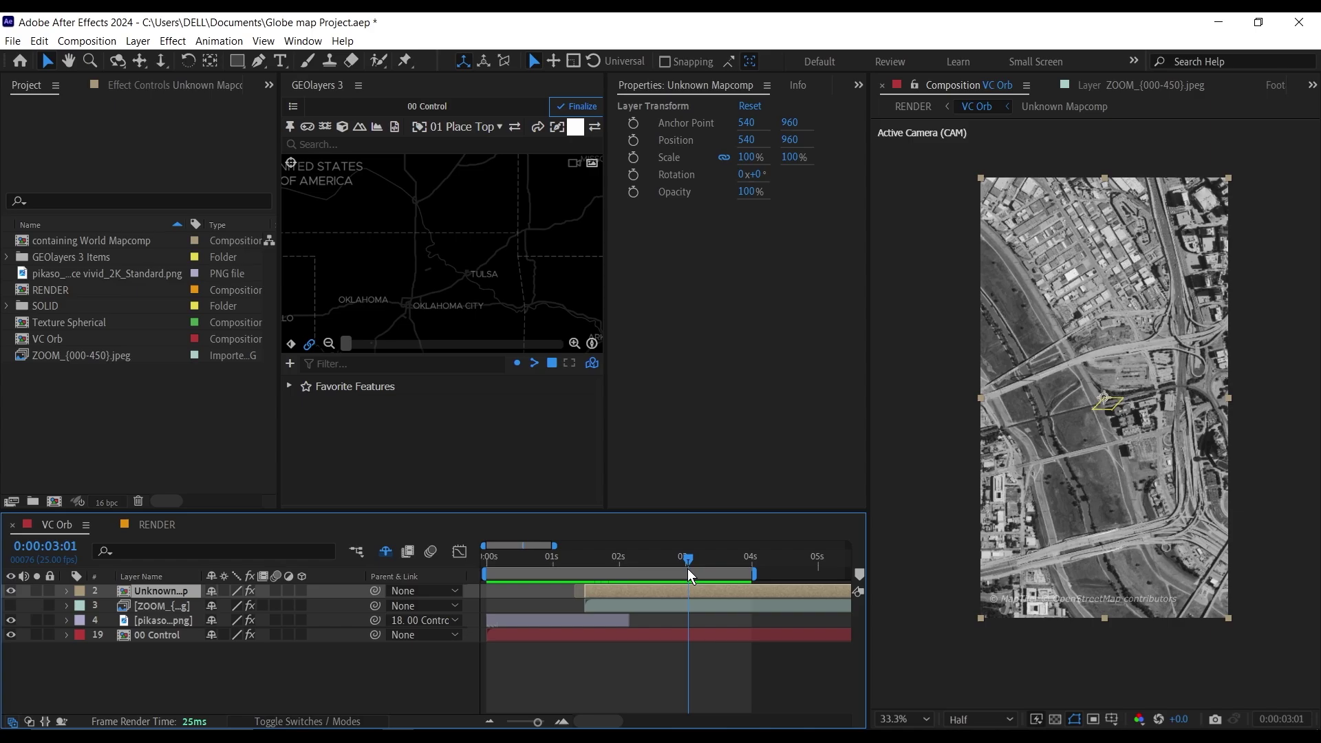
{"action": "left_click_drag", "start_coordinate": [688, 569], "coordinate": [694, 568]}
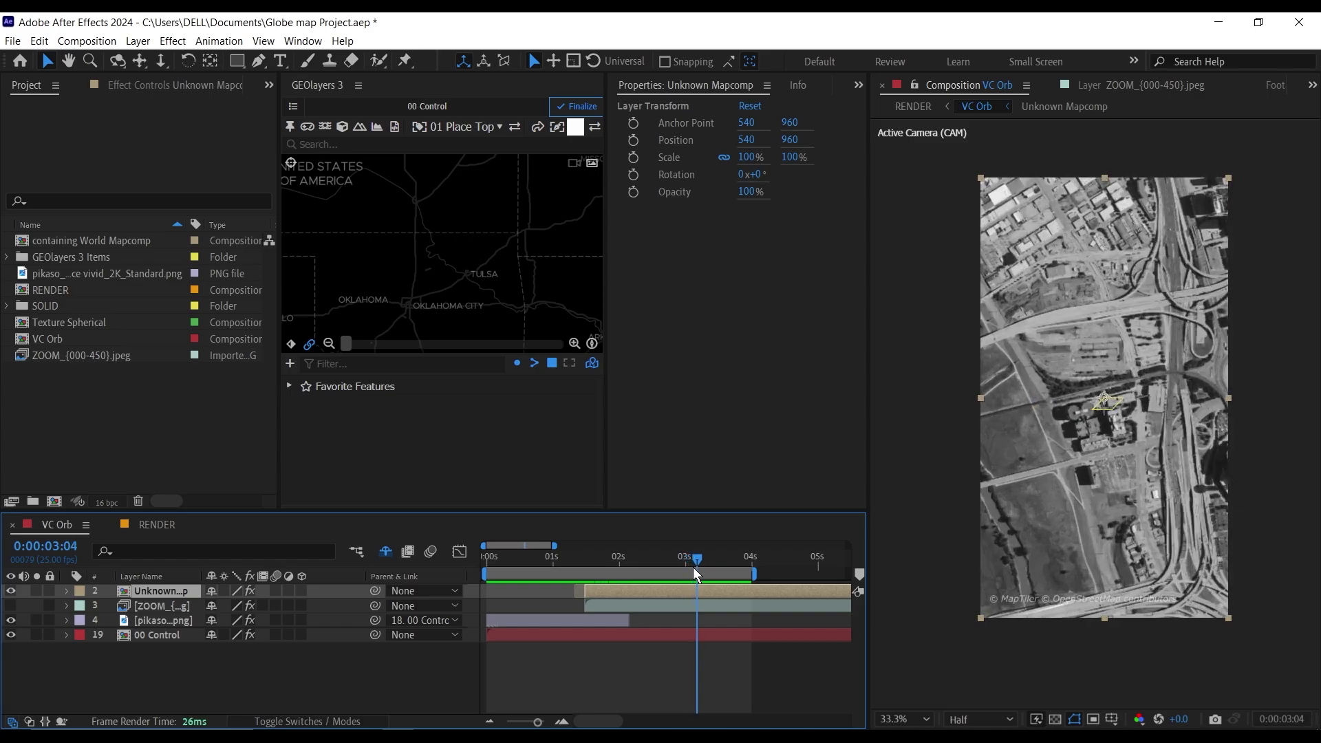